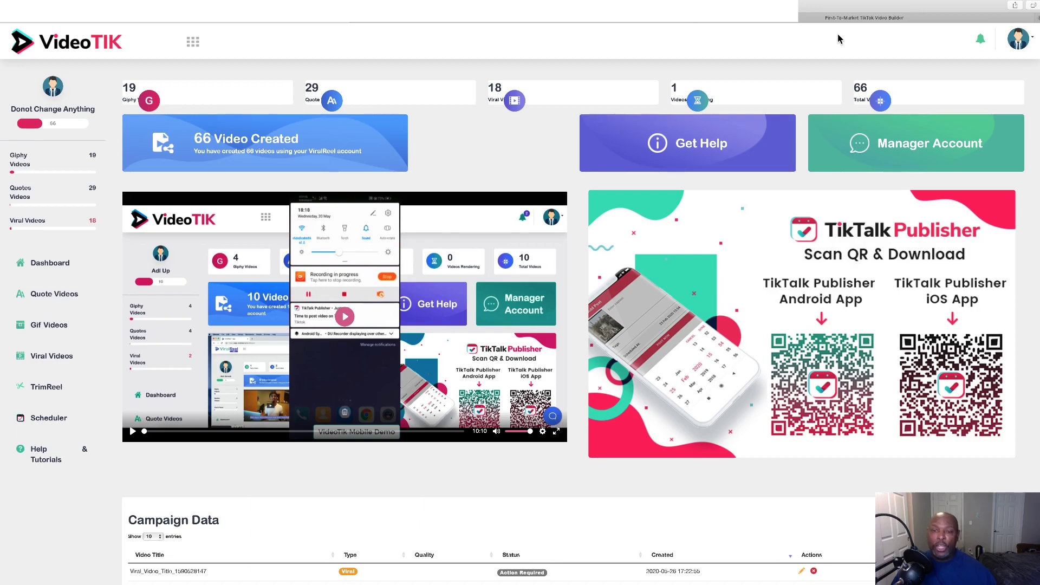
Scroll up and down to review the VideoTIK dashboard.
{"action": "scroll", "coordinate": [673, 145], "scroll_direction": "down", "scroll_amount": 3}
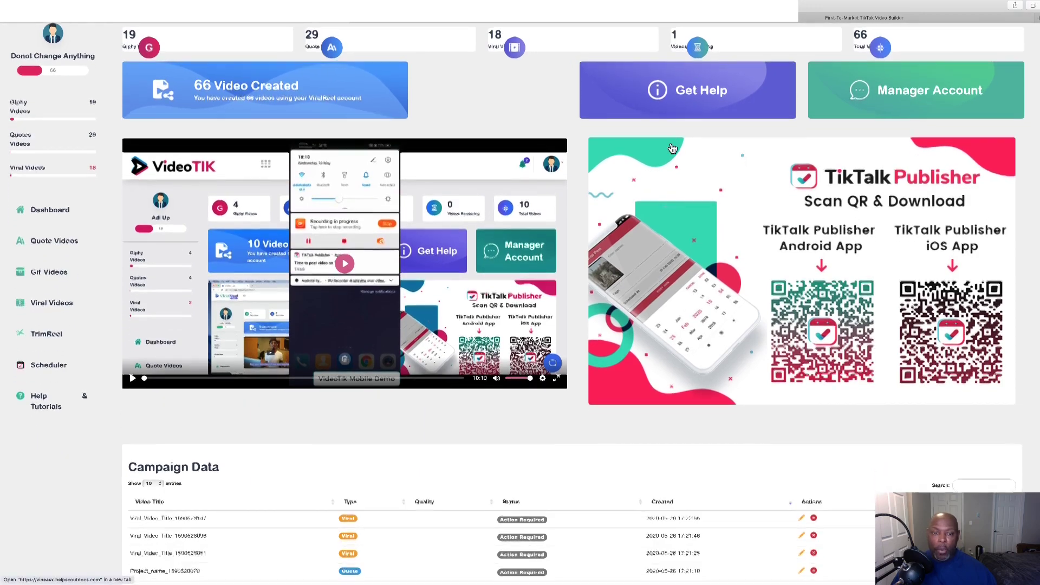
{"action": "scroll", "coordinate": [672, 148], "scroll_direction": "up", "scroll_amount": 3}
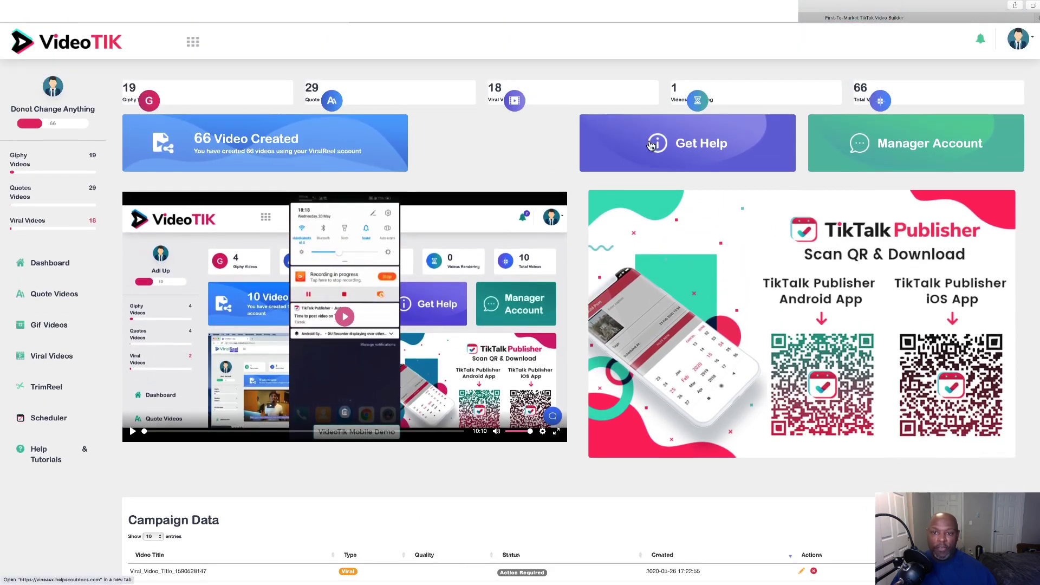
{"action": "scroll", "coordinate": [591, 142], "scroll_direction": "down", "scroll_amount": 1}
{"action": "scroll", "coordinate": [591, 142], "scroll_direction": "down", "scroll_amount": 1}
{"action": "scroll", "coordinate": [592, 142], "scroll_direction": "up", "scroll_amount": 2}
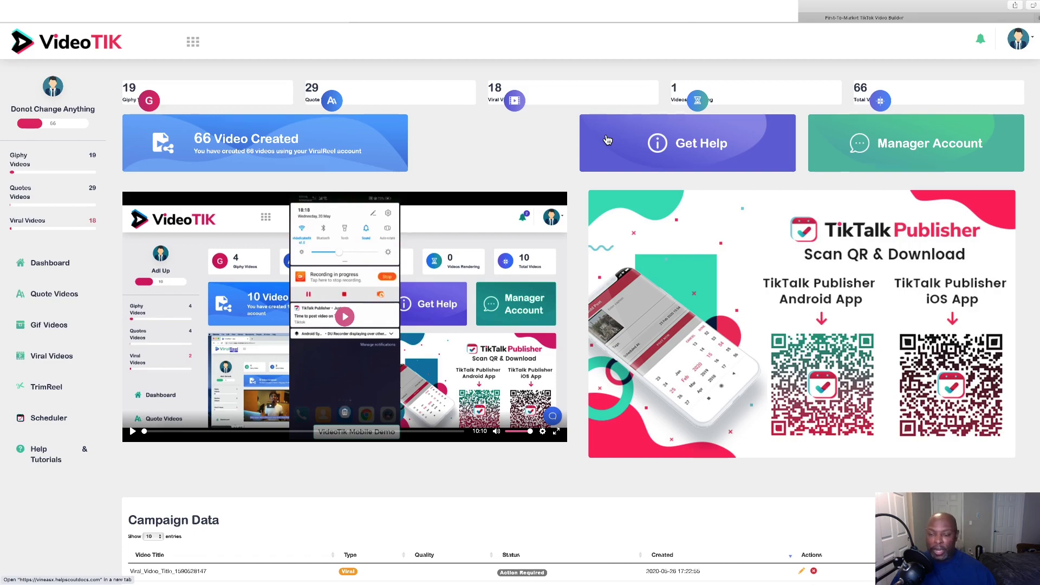
{"action": "scroll", "coordinate": [607, 140], "scroll_direction": "down", "scroll_amount": 1}
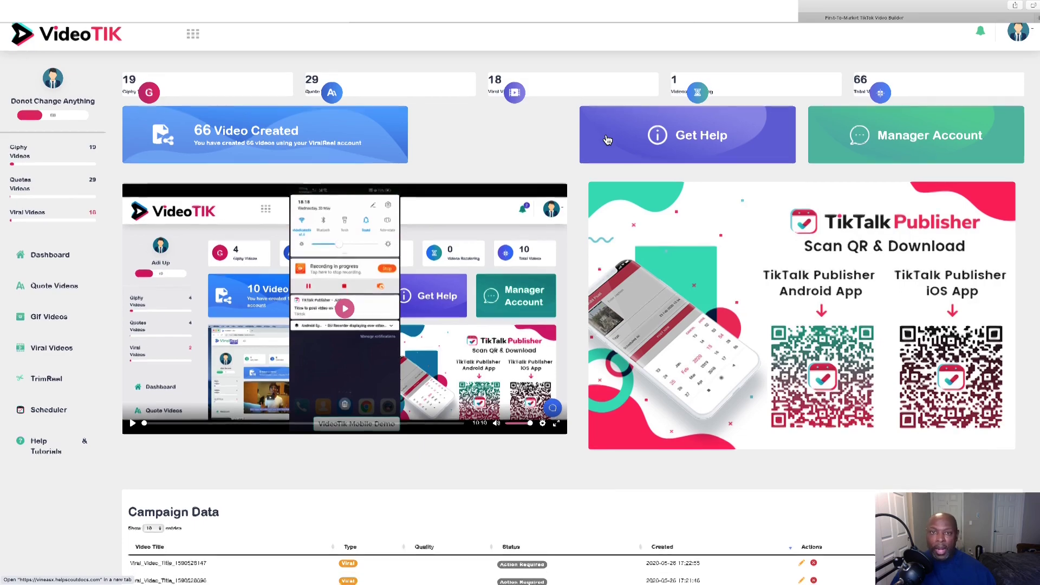
{"action": "scroll", "coordinate": [607, 140], "scroll_direction": "up", "scroll_amount": 1}
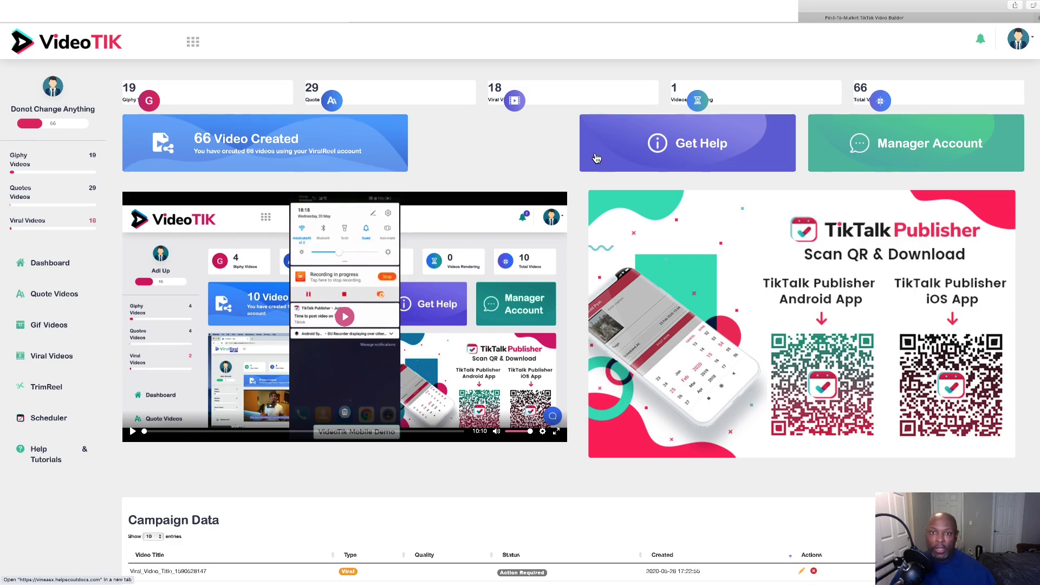
Switch to the VideoTik bonus sales page and review Bonus #1 through Bonus #3.
{"action": "left_click", "coordinate": [548, 24]}
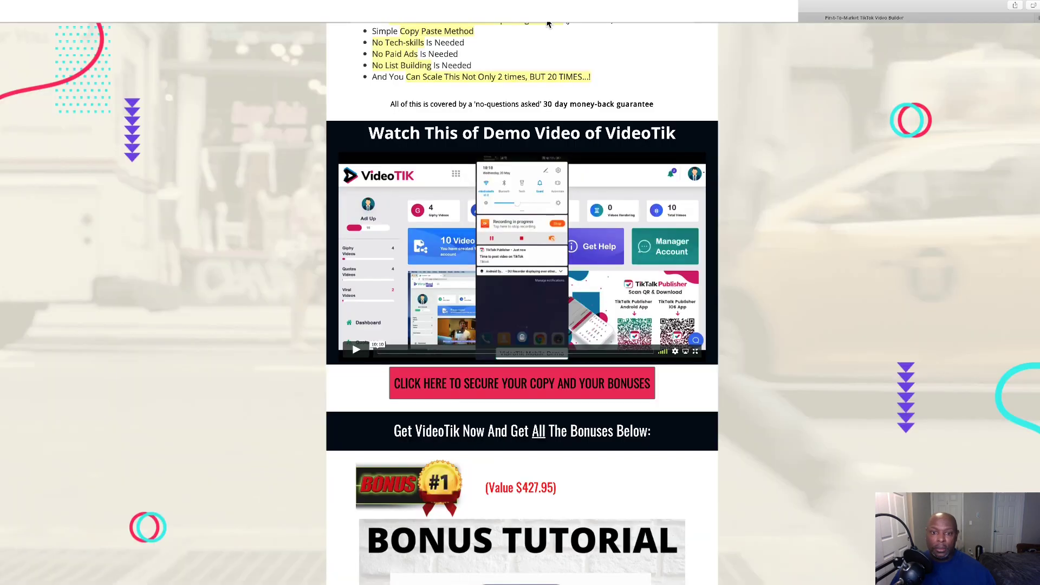
{"action": "scroll", "coordinate": [548, 109], "scroll_direction": "down", "scroll_amount": 4}
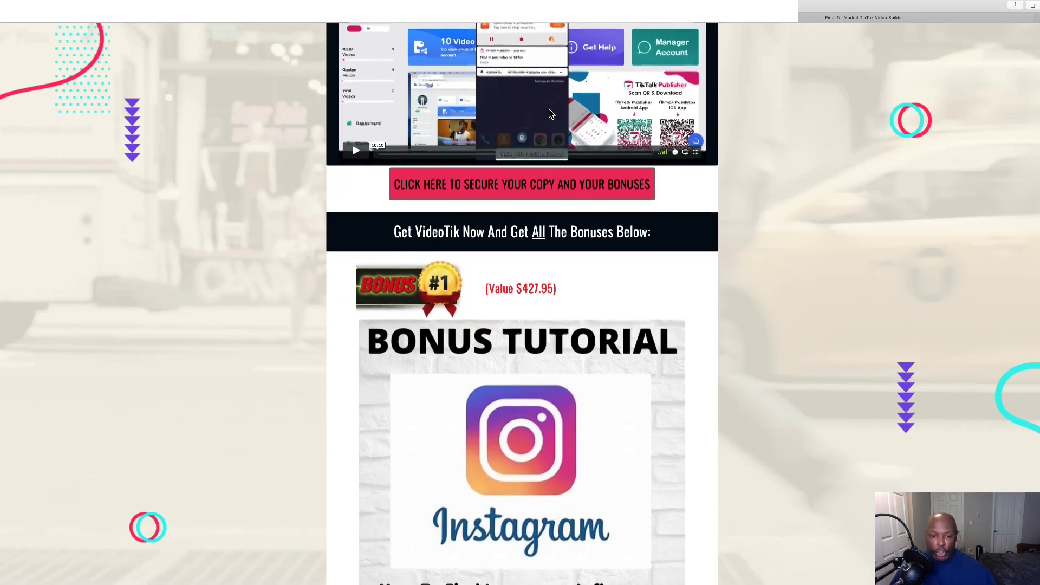
{"action": "scroll", "coordinate": [549, 111], "scroll_direction": "down", "scroll_amount": 4}
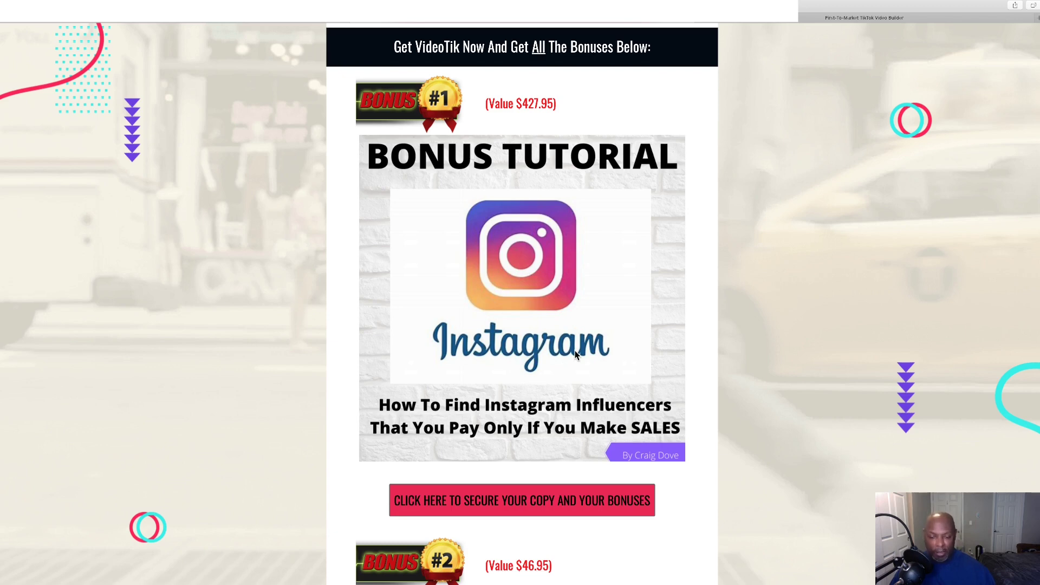
{"action": "scroll", "coordinate": [576, 355], "scroll_direction": "down", "scroll_amount": 1}
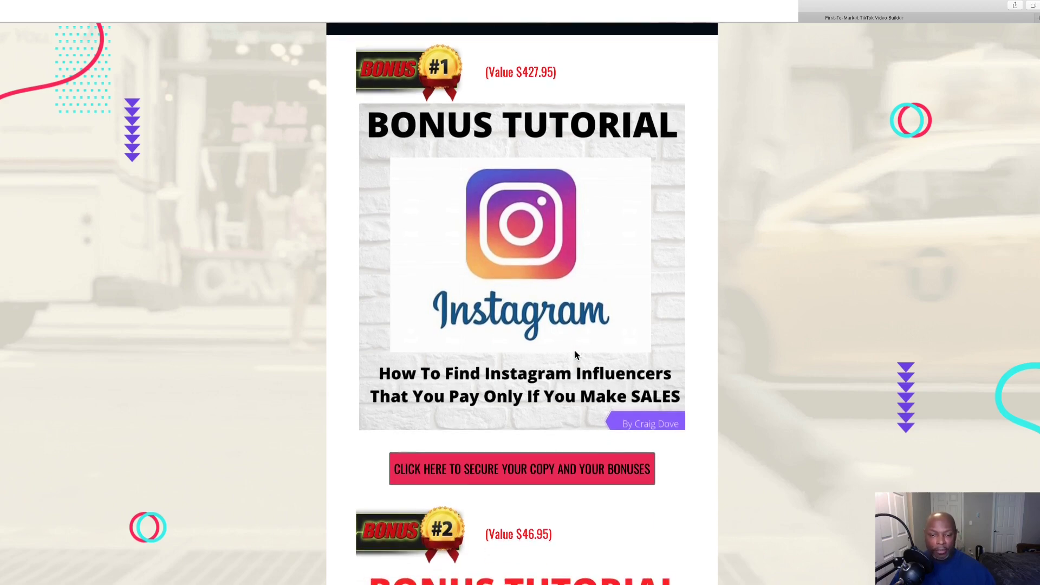
{"action": "scroll", "coordinate": [576, 355], "scroll_direction": "down", "scroll_amount": 10}
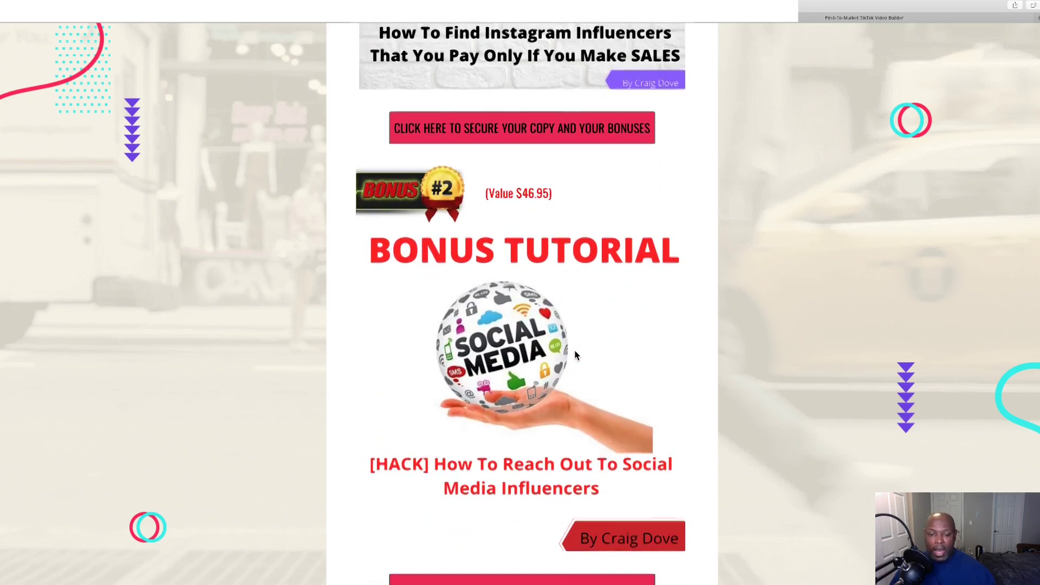
{"action": "scroll", "coordinate": [575, 354], "scroll_direction": "down", "scroll_amount": 2}
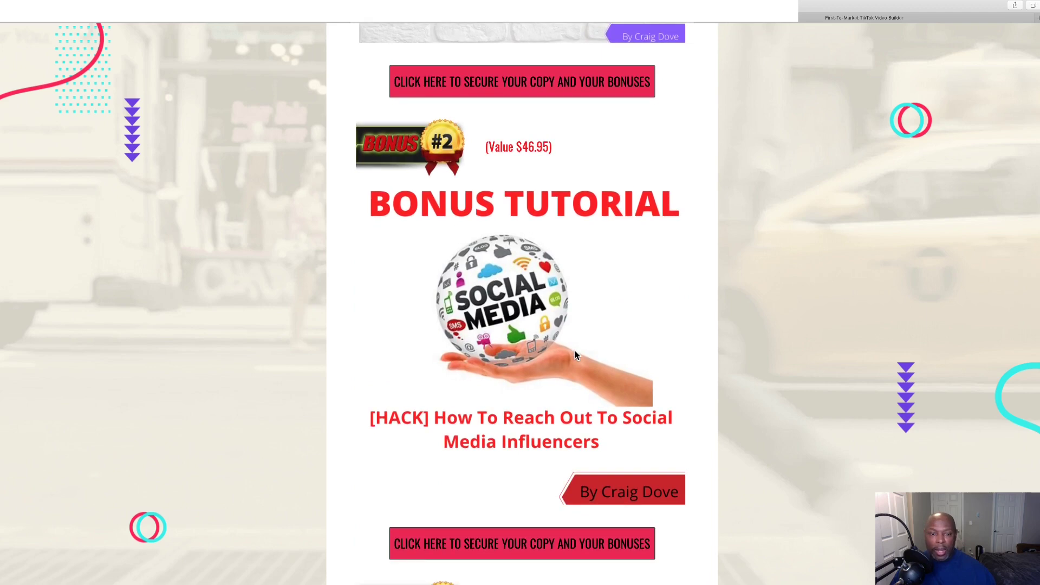
{"action": "scroll", "coordinate": [576, 355], "scroll_direction": "down", "scroll_amount": 1}
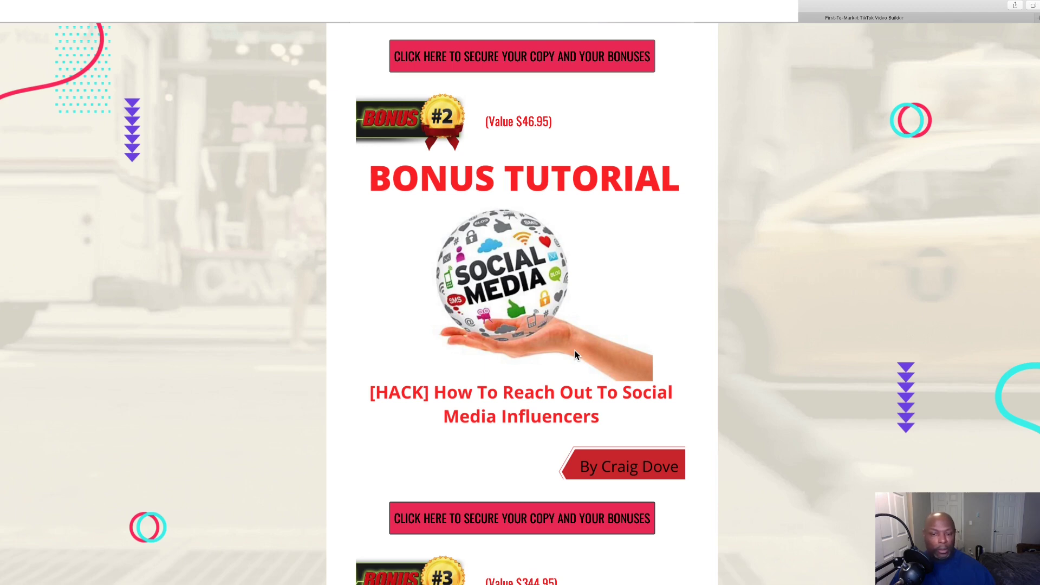
{"action": "scroll", "coordinate": [576, 355], "scroll_direction": "down", "scroll_amount": 4}
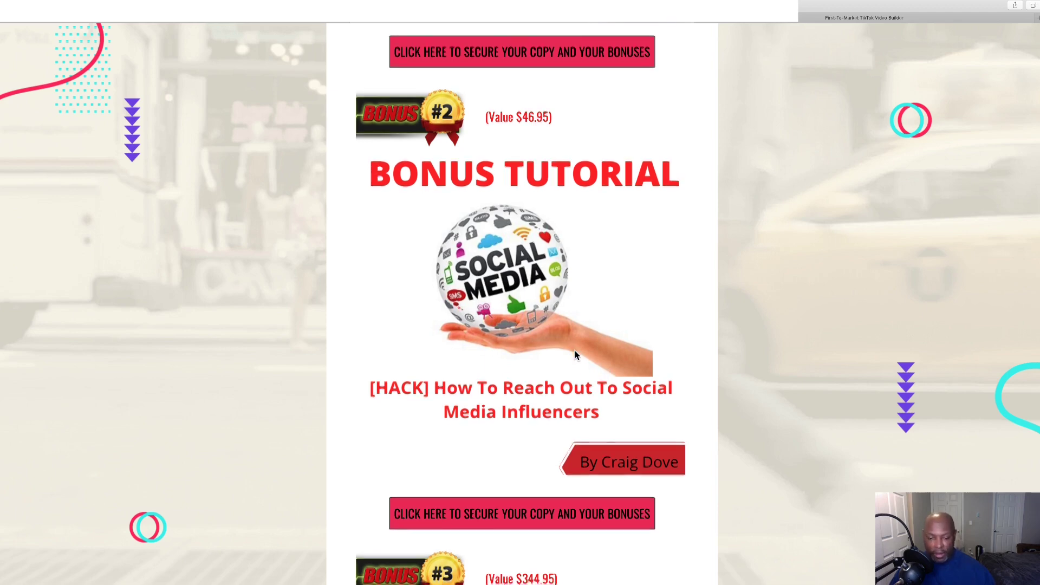
{"action": "scroll", "coordinate": [575, 355], "scroll_direction": "down", "scroll_amount": 4}
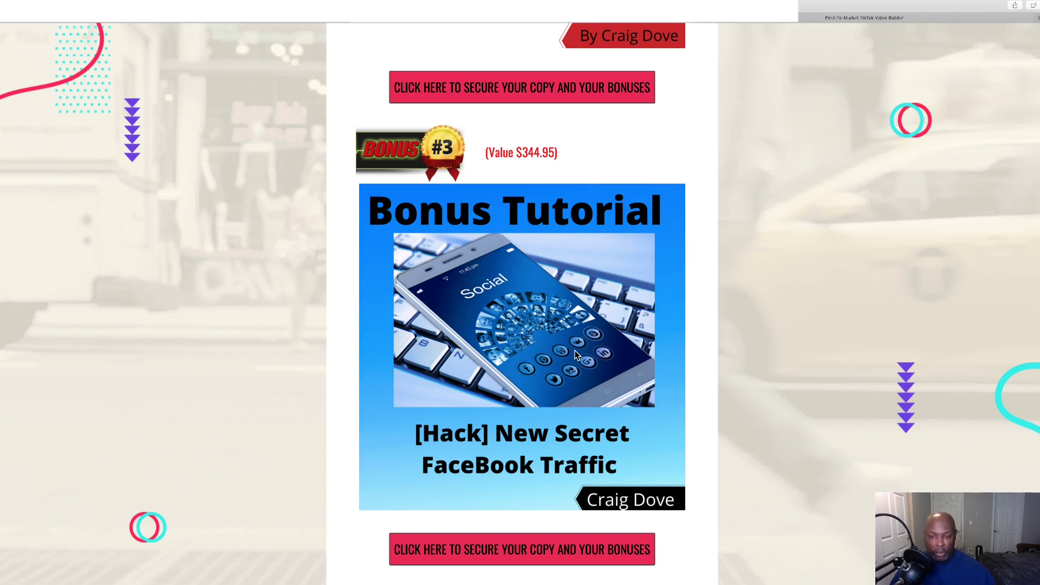
{"action": "scroll", "coordinate": [576, 355], "scroll_direction": "down", "scroll_amount": 5}
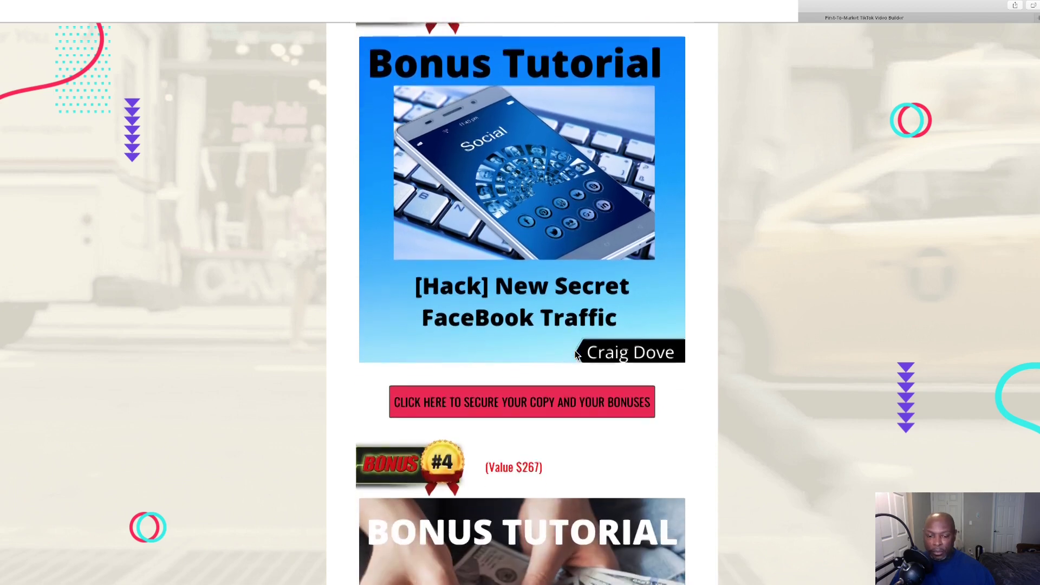
{"action": "scroll", "coordinate": [576, 355], "scroll_direction": "down", "scroll_amount": 5}
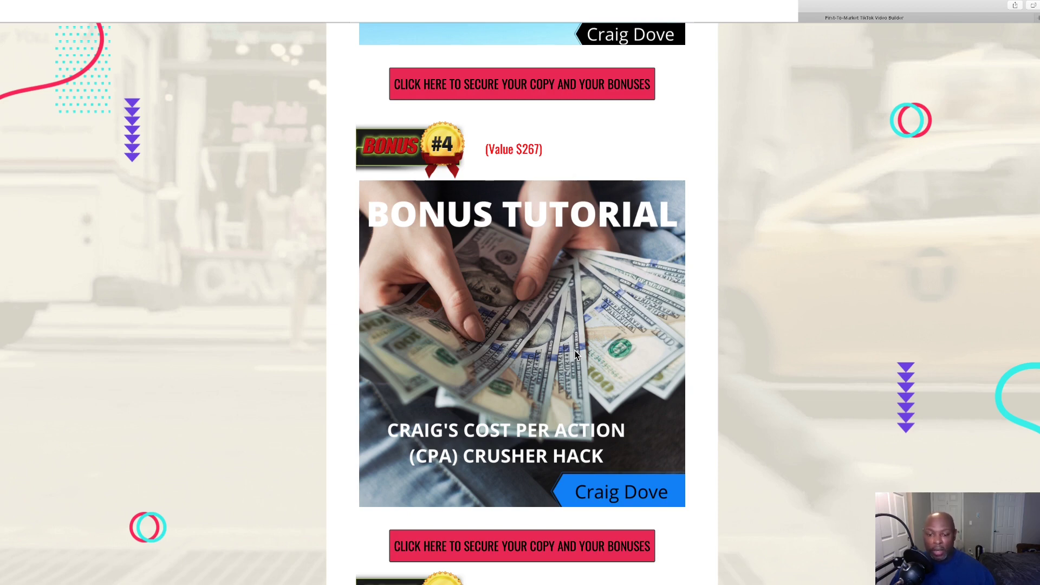
{"action": "scroll", "coordinate": [576, 355], "scroll_direction": "down", "scroll_amount": 5}
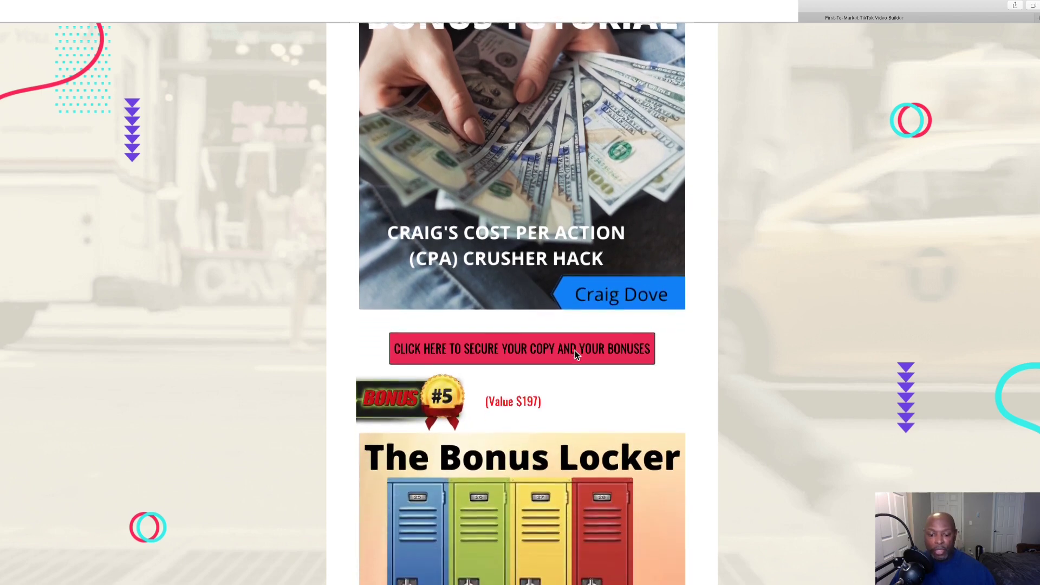
{"action": "scroll", "coordinate": [575, 354], "scroll_direction": "down", "scroll_amount": 3}
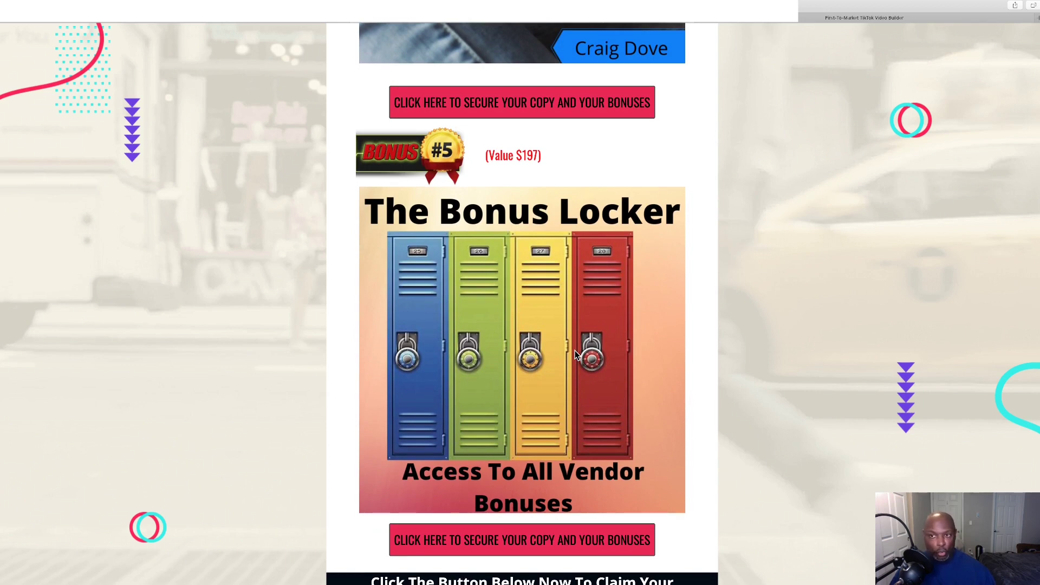
{"action": "scroll", "coordinate": [575, 354], "scroll_direction": "down", "scroll_amount": 1}
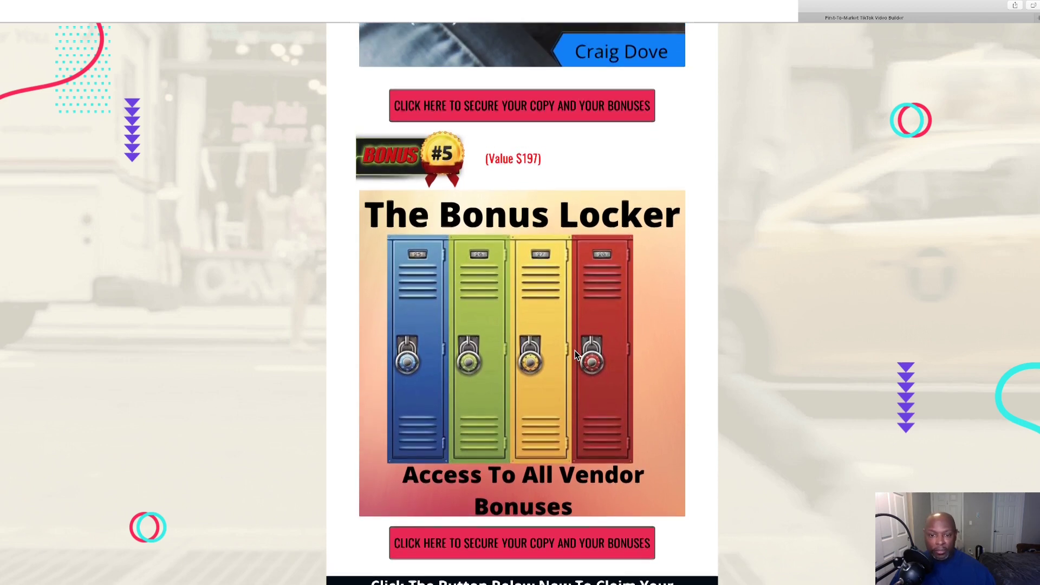
{"action": "scroll", "coordinate": [576, 355], "scroll_direction": "up", "scroll_amount": 1}
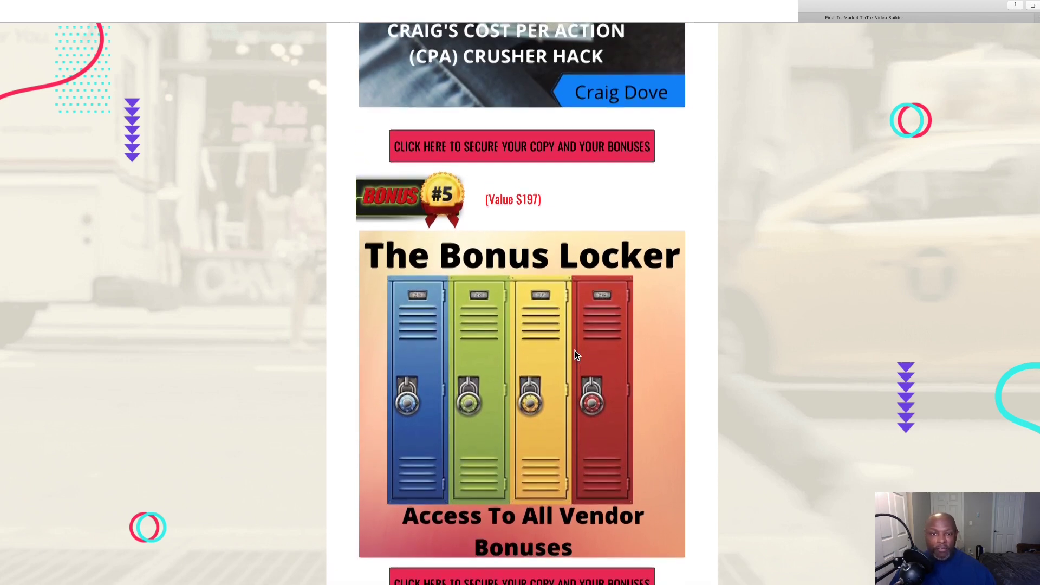
{"action": "scroll", "coordinate": [577, 355], "scroll_direction": "up", "scroll_amount": 1}
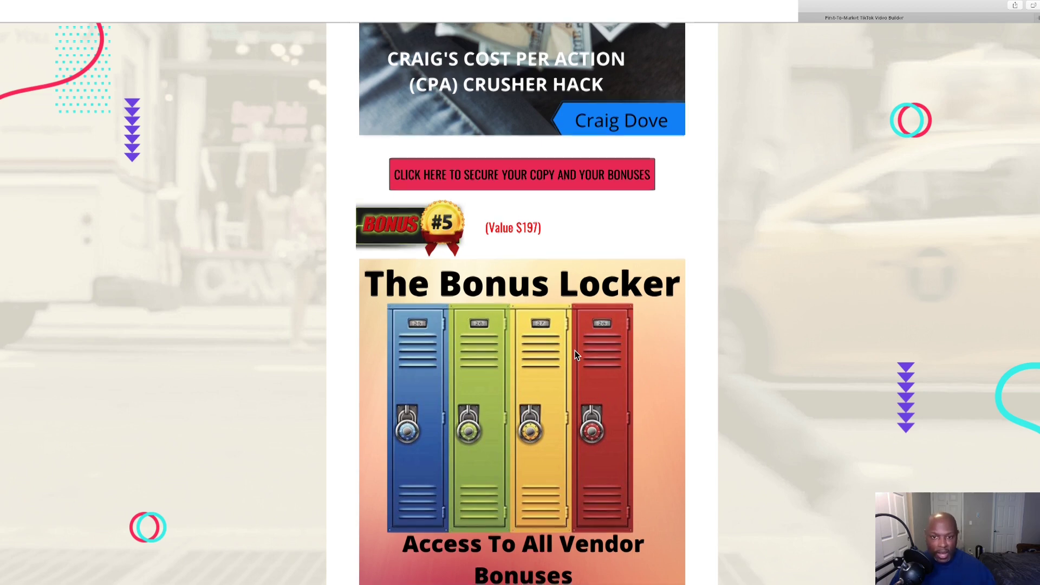
{"action": "scroll", "coordinate": [575, 354], "scroll_direction": "up", "scroll_amount": 2}
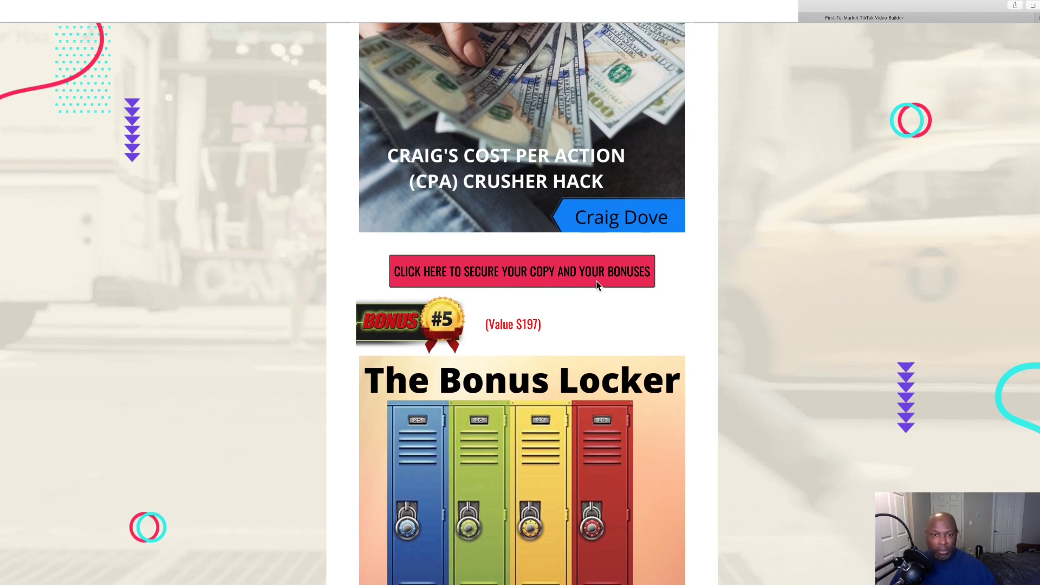
{"action": "scroll", "coordinate": [598, 286], "scroll_direction": "up", "scroll_amount": 10}
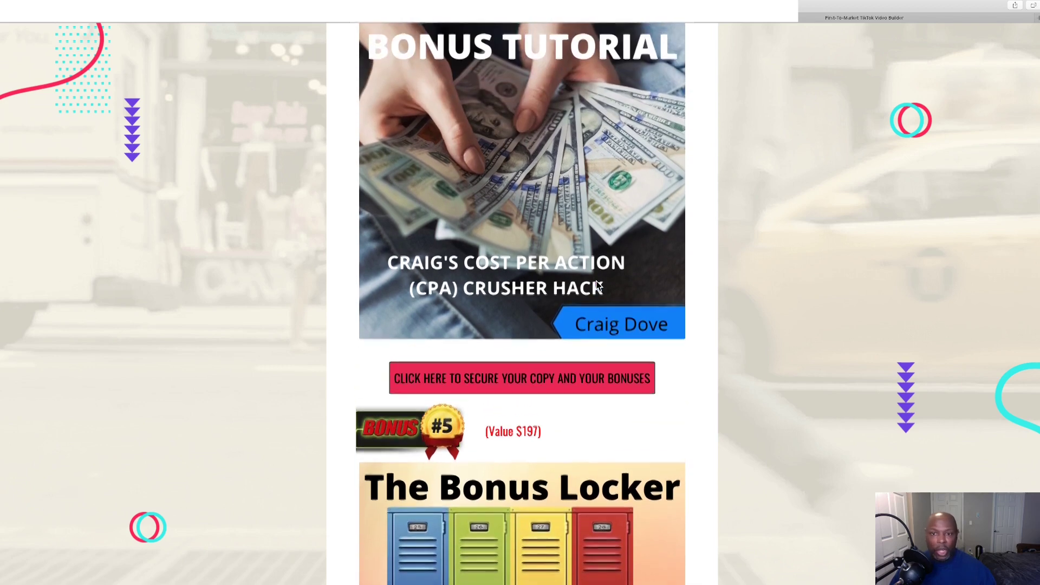
{"action": "scroll", "coordinate": [598, 286], "scroll_direction": "up", "scroll_amount": 5}
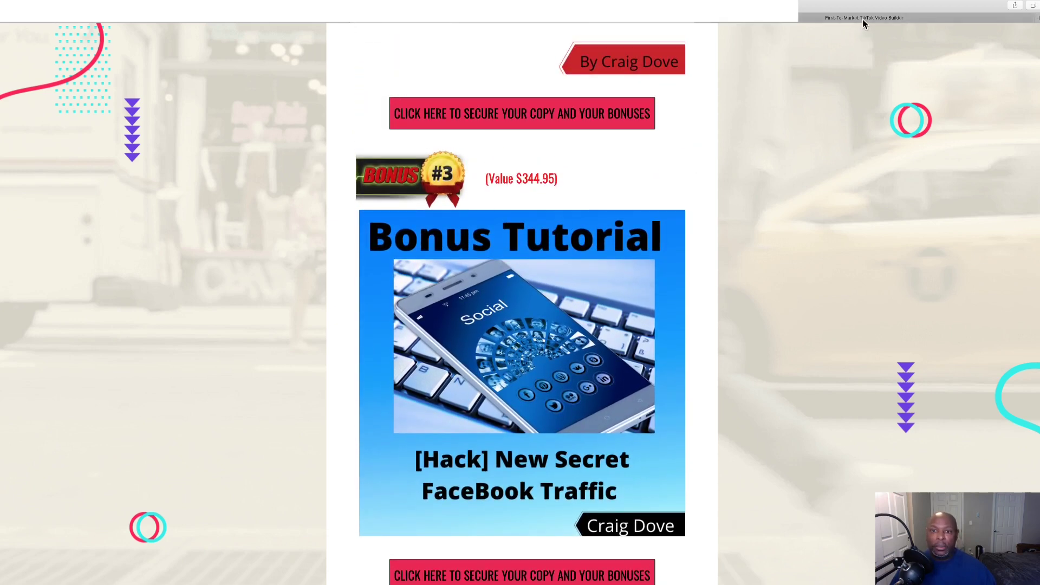
Return to the top of the sales page at the UNTAPPED TRAFFIC SOURCE headline.
{"action": "key", "text": "Home"}
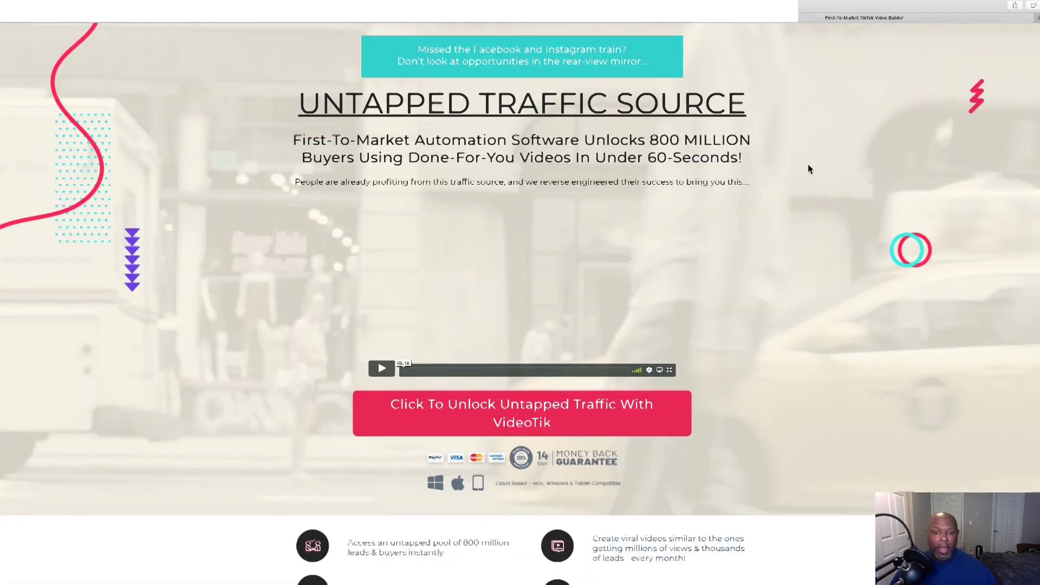
{"action": "scroll", "coordinate": [807, 169], "scroll_direction": "down", "scroll_amount": 1}
{"action": "scroll", "coordinate": [807, 169], "scroll_direction": "up", "scroll_amount": 1}
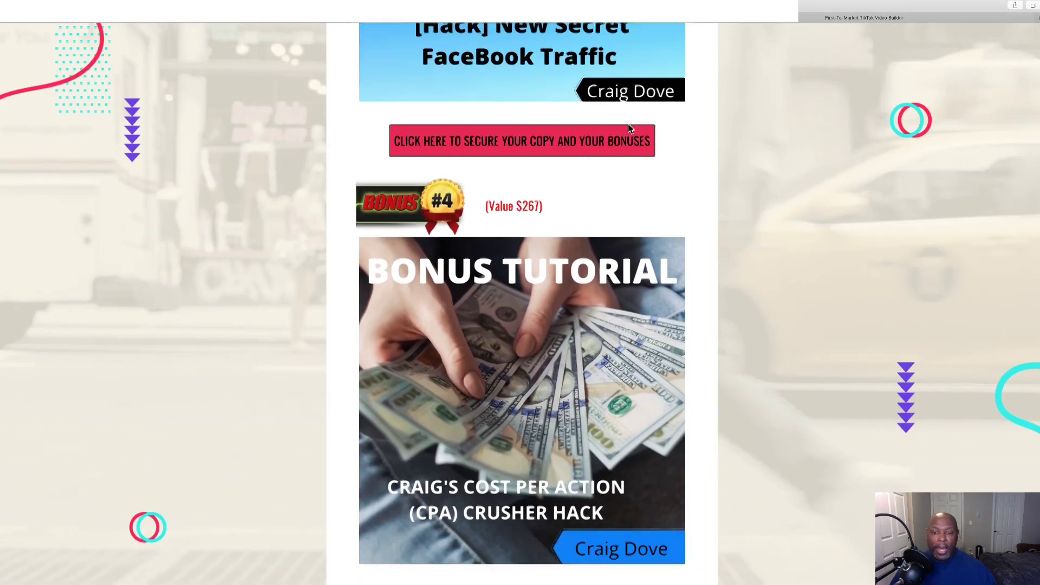
{"action": "scroll", "coordinate": [628, 128], "scroll_direction": "down", "scroll_amount": 7}
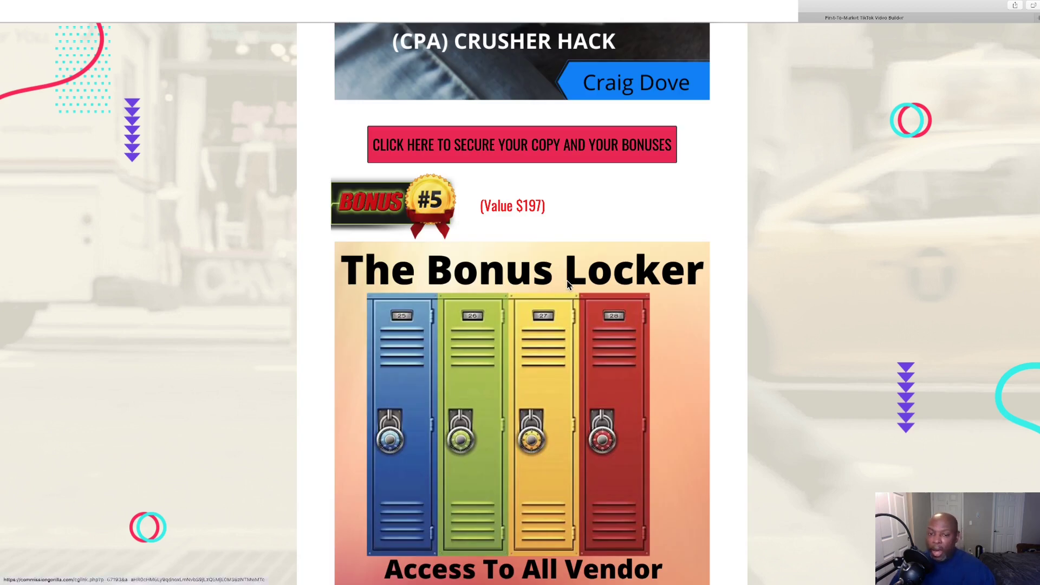
Review the bonus page down to Bonus #5, The Bonus Locker, valued at $197.
{"action": "scroll", "coordinate": [567, 284], "scroll_direction": "down", "scroll_amount": 8}
{"action": "scroll", "coordinate": [566, 285], "scroll_direction": "down", "scroll_amount": 5}
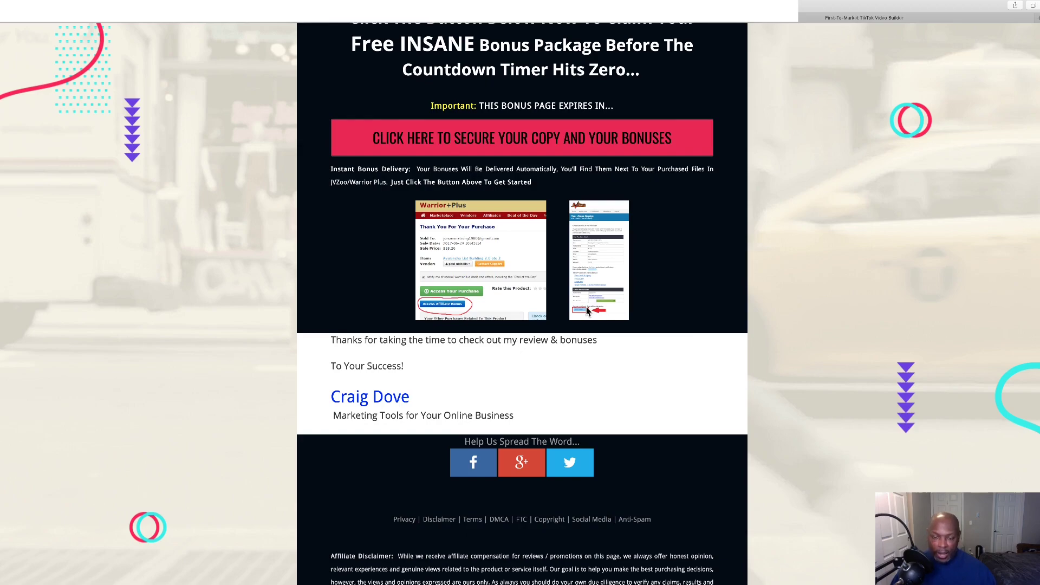
{"action": "scroll", "coordinate": [587, 310], "scroll_direction": "up", "scroll_amount": 5}
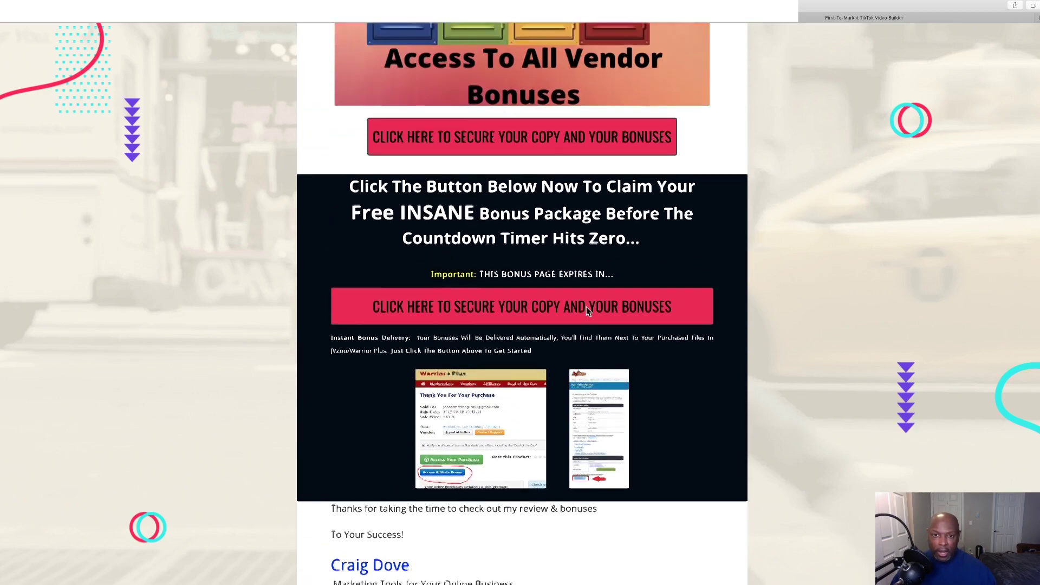
{"action": "scroll", "coordinate": [587, 310], "scroll_direction": "up", "scroll_amount": 2}
{"action": "scroll", "coordinate": [587, 310], "scroll_direction": "down", "scroll_amount": 6}
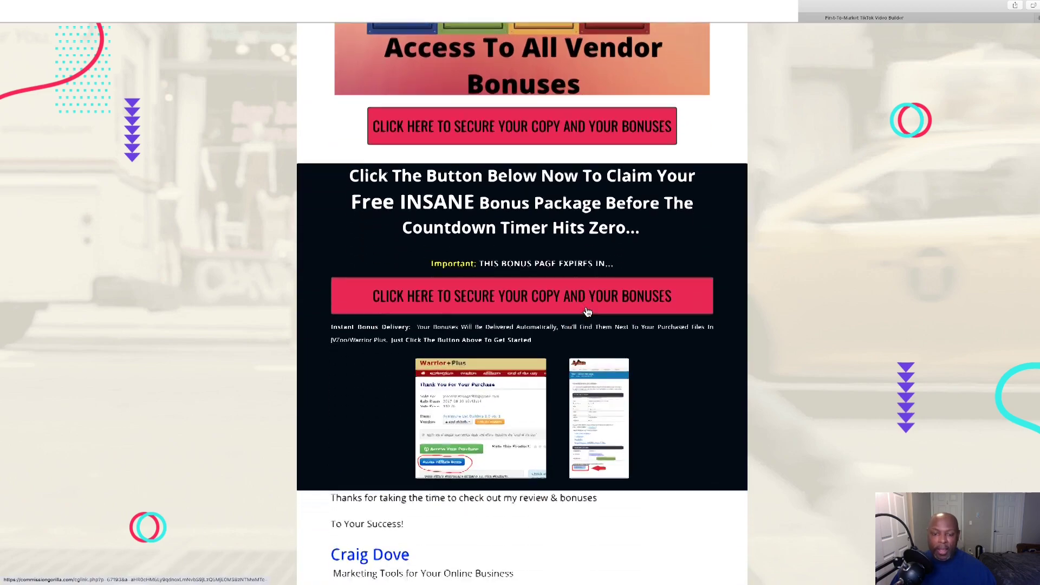
{"action": "scroll", "coordinate": [587, 312], "scroll_direction": "up", "scroll_amount": 9}
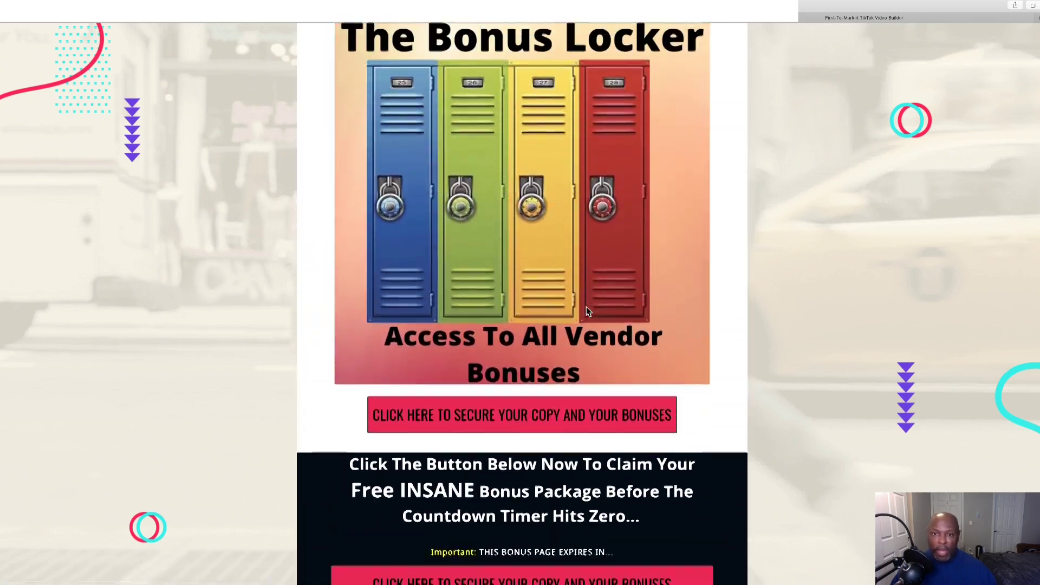
{"action": "scroll", "coordinate": [587, 312], "scroll_direction": "up", "scroll_amount": 2}
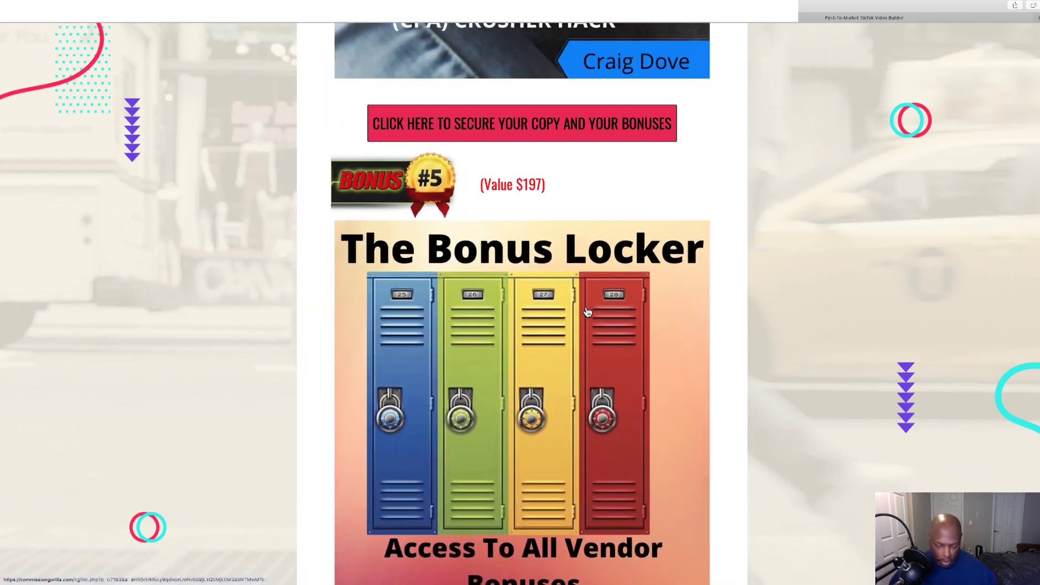
Zoom the bonus page out with Command+minus and switch to the VideoTIK sales page.
{"action": "key", "text": "super"}
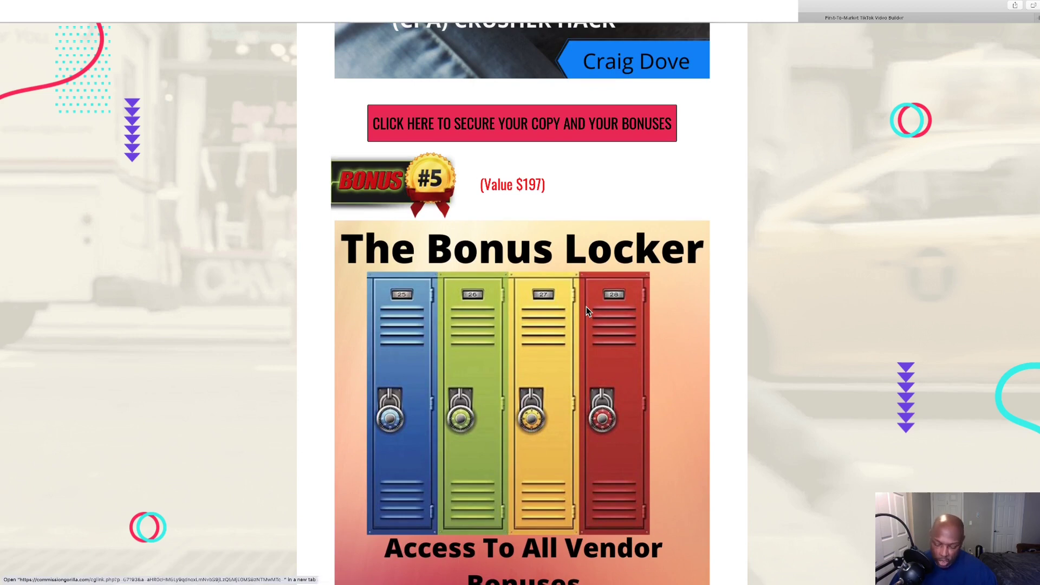
{"action": "key", "text": "super+minus"}
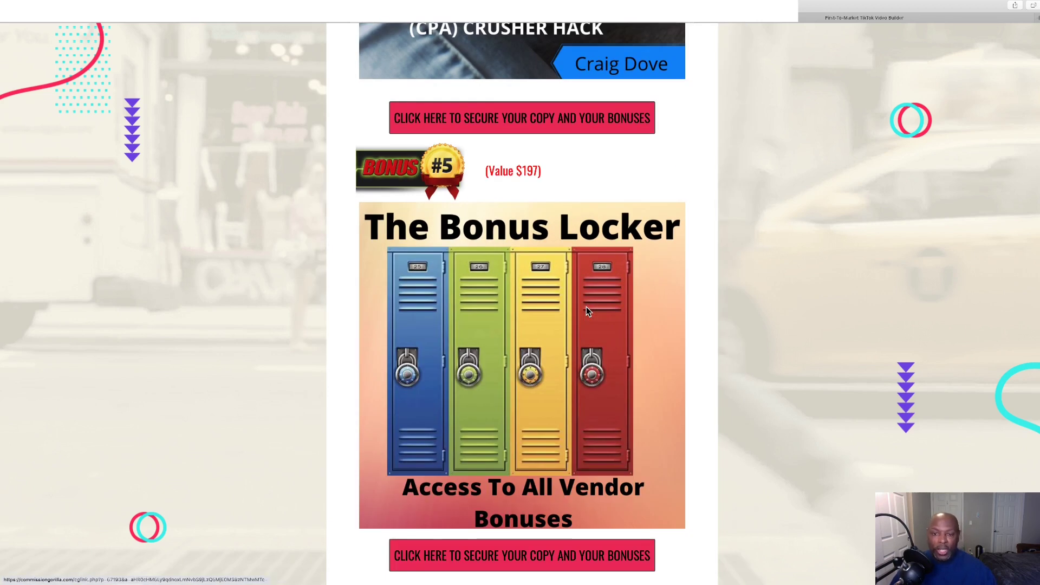
{"action": "scroll", "coordinate": [586, 308], "scroll_direction": "up", "scroll_amount": 1}
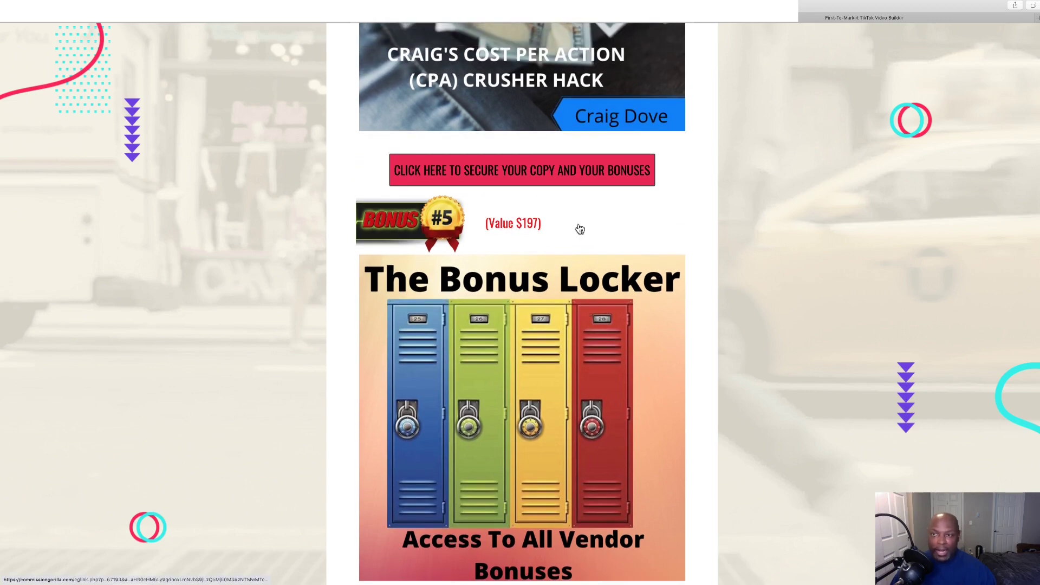
{"action": "left_click", "coordinate": [840, 18]}
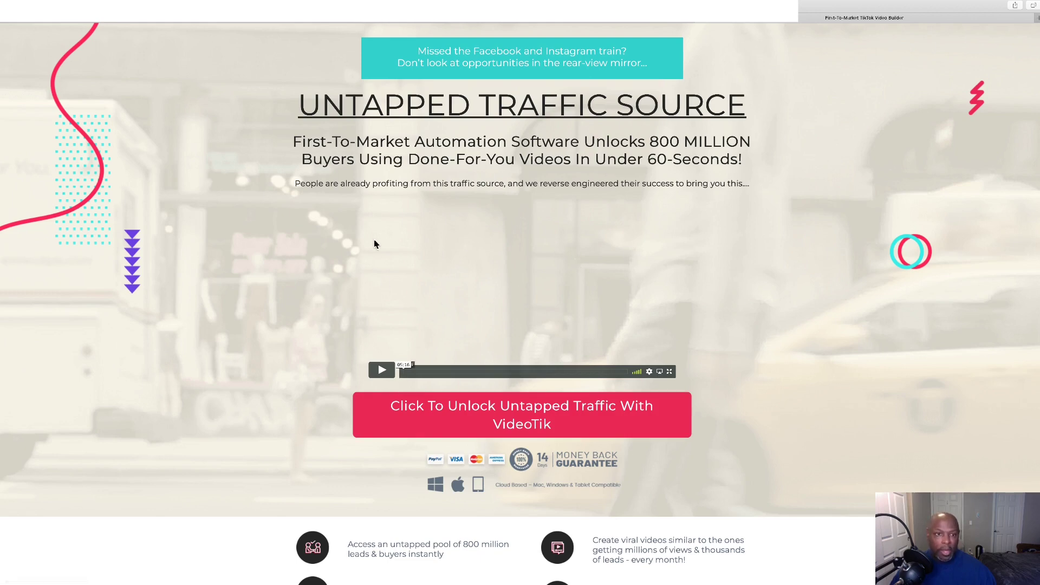
Review the sales page's features and testimonials down to TheBusinessKid example, then return to the dashboard.
{"action": "scroll", "coordinate": [536, 264], "scroll_direction": "down", "scroll_amount": 3}
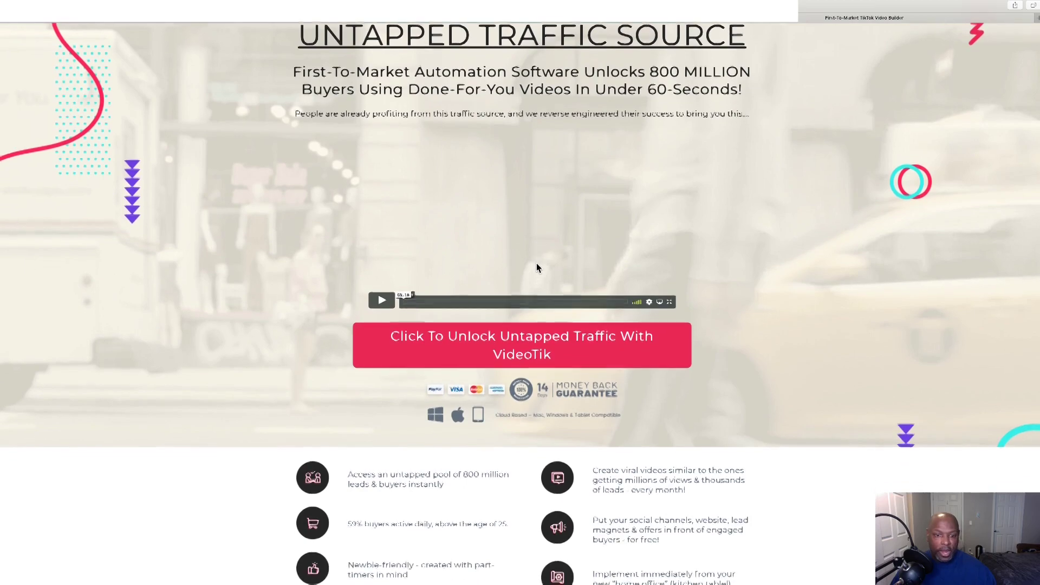
{"action": "scroll", "coordinate": [536, 262], "scroll_direction": "down", "scroll_amount": 1}
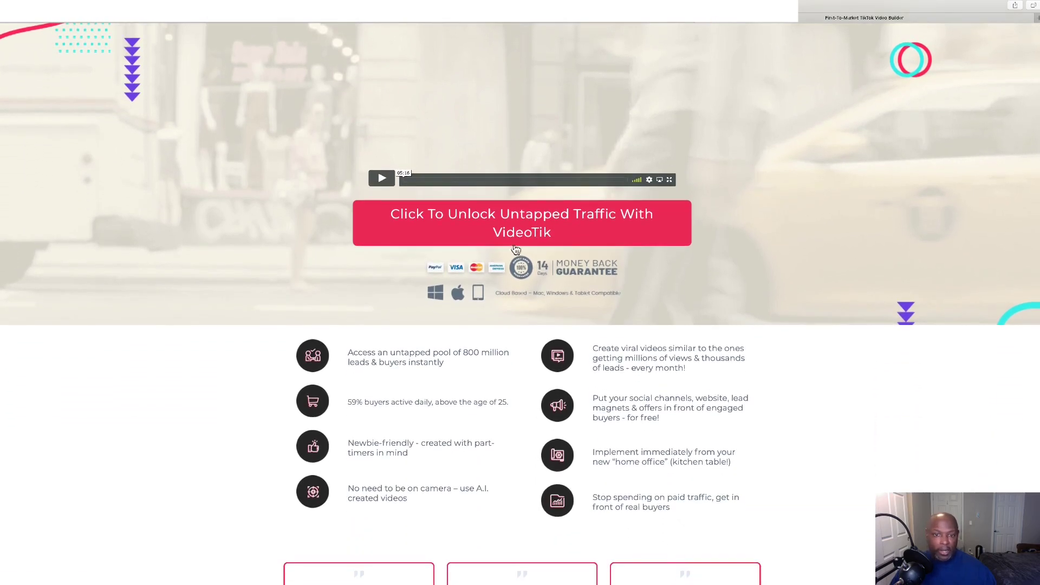
{"action": "scroll", "coordinate": [531, 250], "scroll_direction": "down", "scroll_amount": 5}
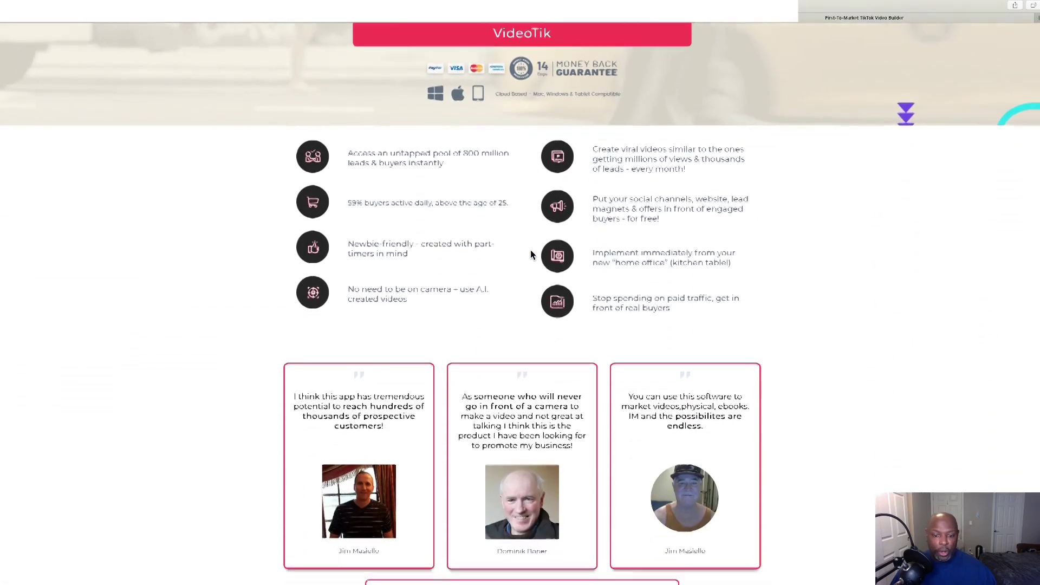
{"action": "scroll", "coordinate": [531, 253], "scroll_direction": "down", "scroll_amount": 7}
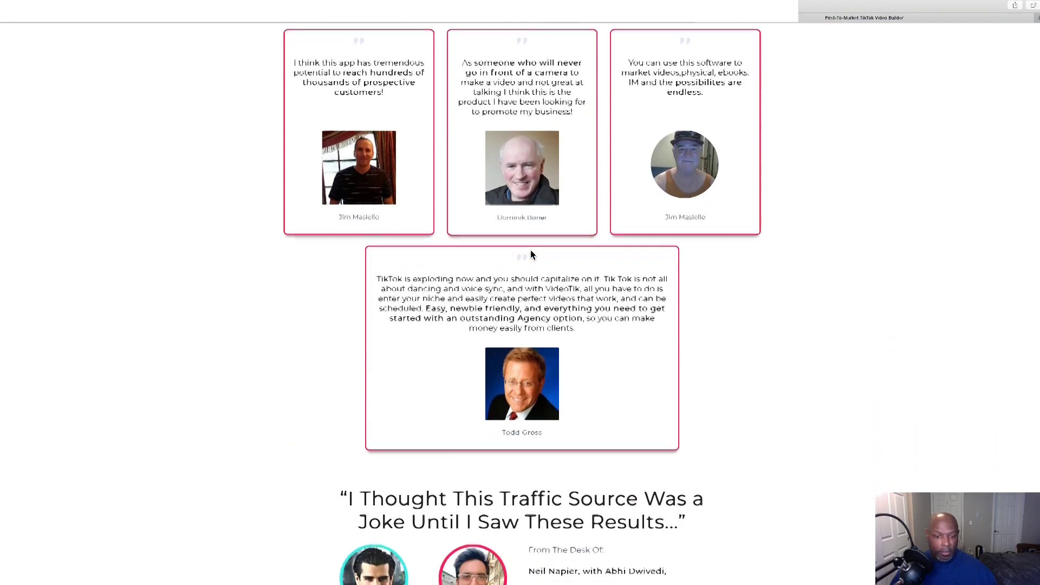
{"action": "scroll", "coordinate": [531, 253], "scroll_direction": "down", "scroll_amount": 6}
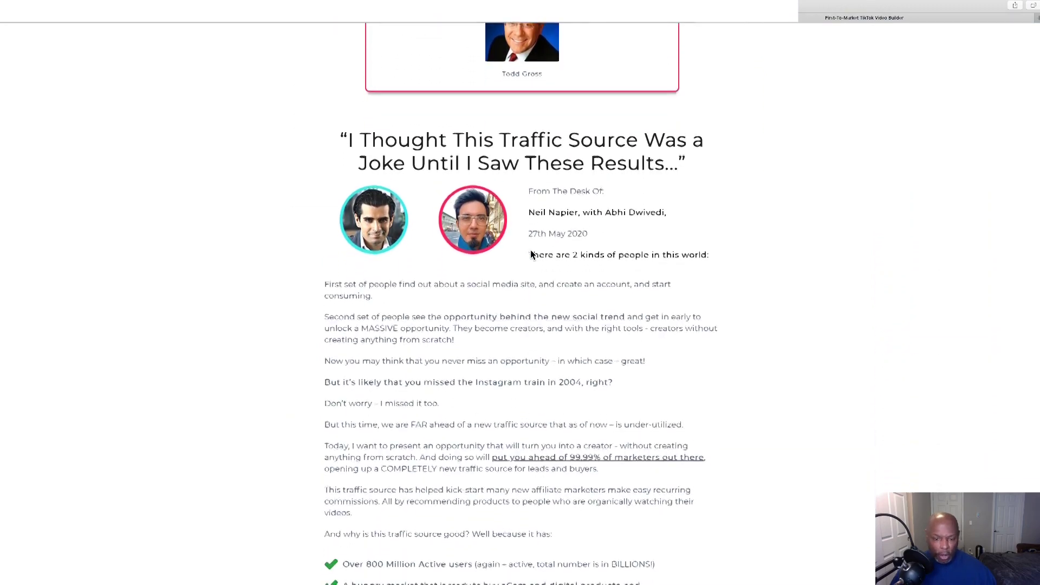
{"action": "scroll", "coordinate": [531, 253], "scroll_direction": "down", "scroll_amount": 3}
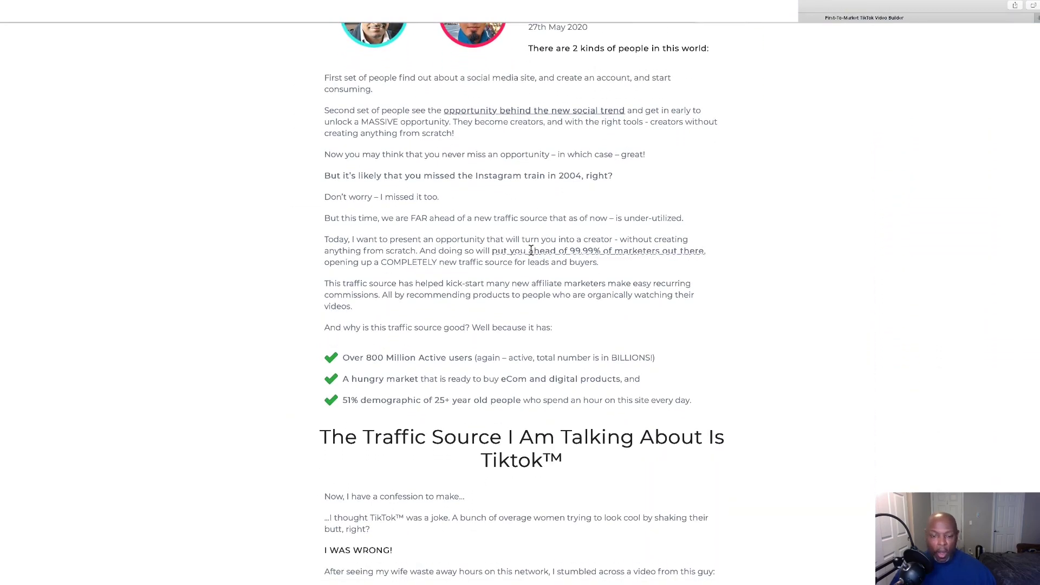
{"action": "scroll", "coordinate": [531, 250], "scroll_direction": "down", "scroll_amount": 3}
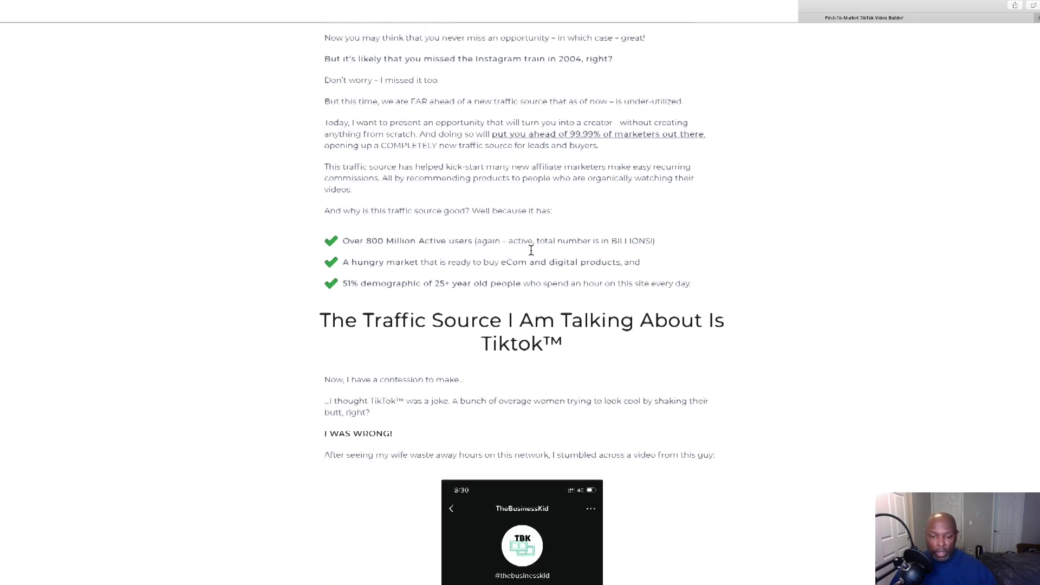
{"action": "scroll", "coordinate": [531, 250], "scroll_direction": "down", "scroll_amount": 6}
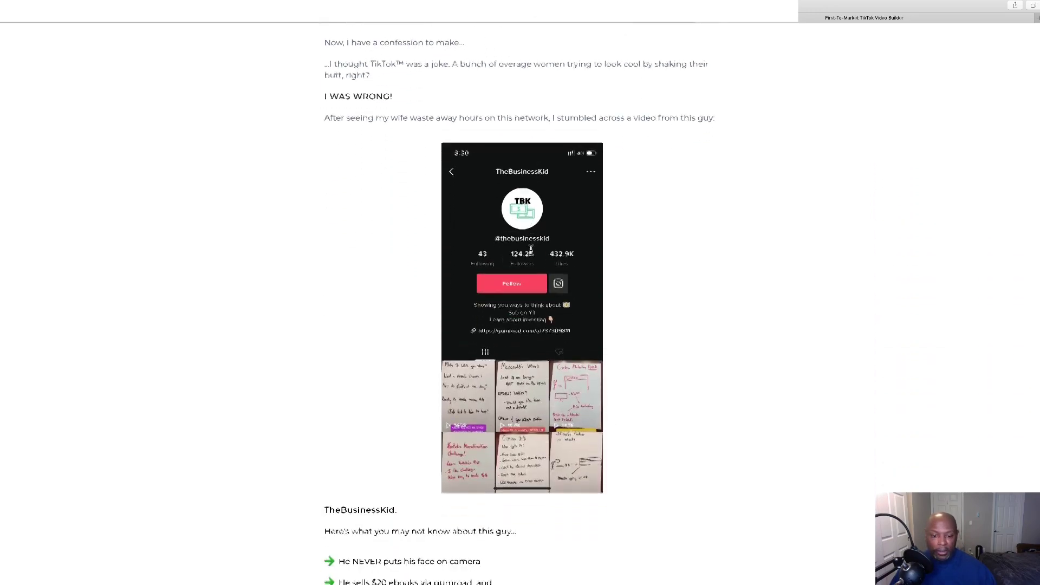
{"action": "scroll", "coordinate": [531, 250], "scroll_direction": "down", "scroll_amount": 2}
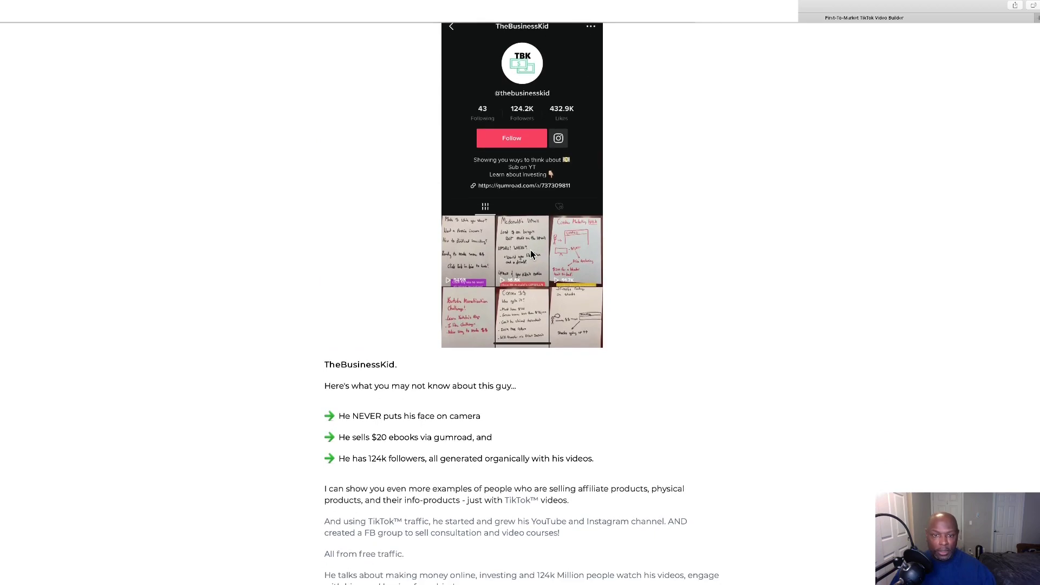
{"action": "scroll", "coordinate": [531, 254], "scroll_direction": "up", "scroll_amount": 1}
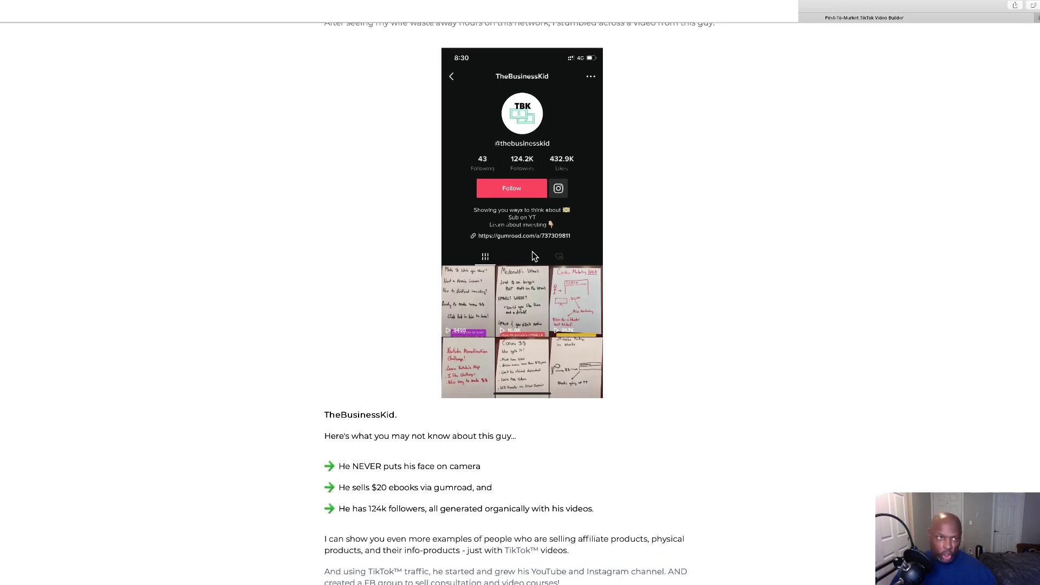
{"action": "key", "text": "ctrl+Tab"}
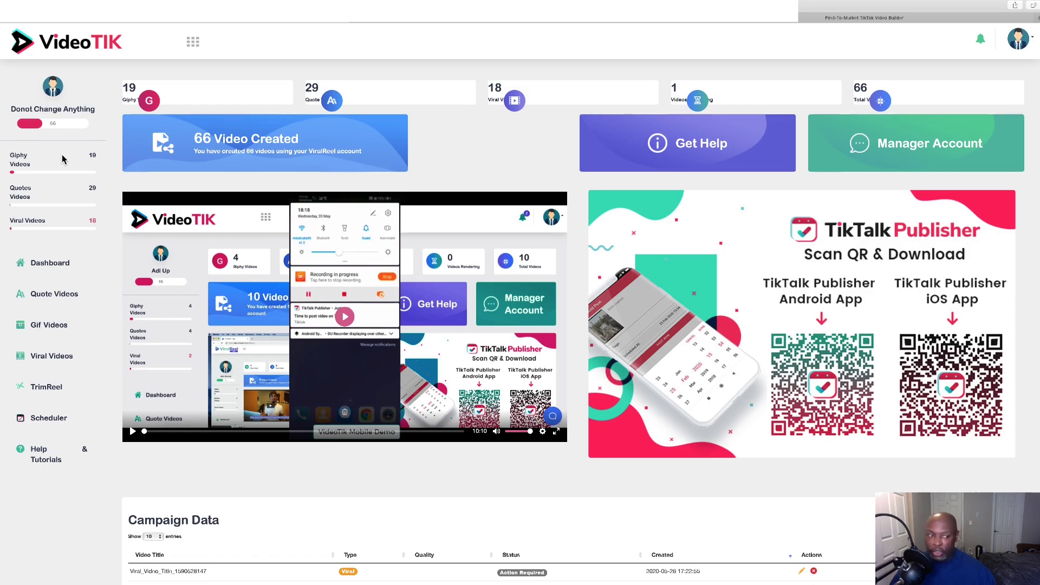
Reload the dashboard so it counts 70 videos with a new campaign Rendering.
{"action": "scroll", "coordinate": [53, 172], "scroll_direction": "down", "scroll_amount": 1}
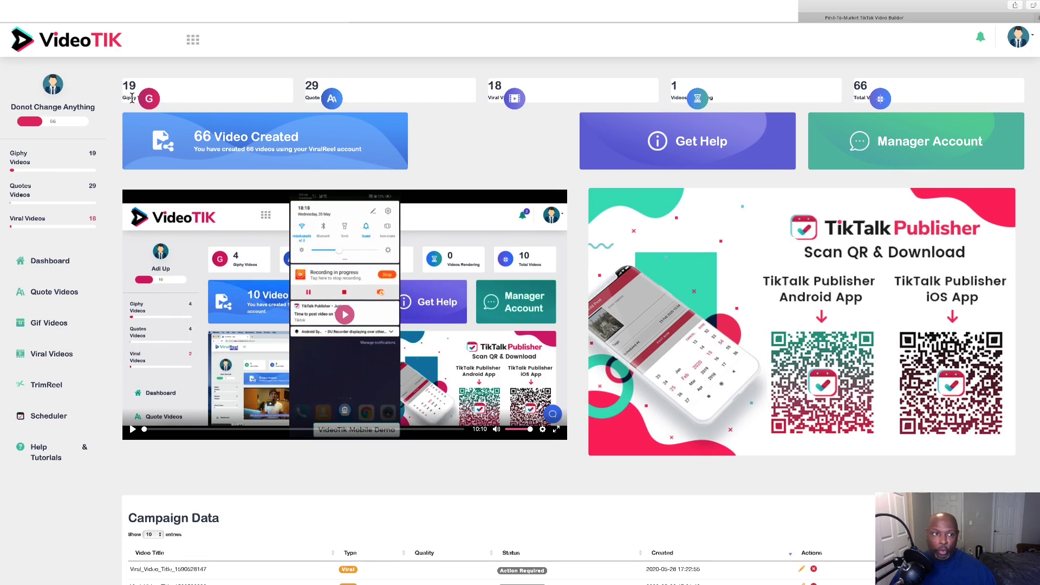
{"action": "left_click", "coordinate": [56, 262]}
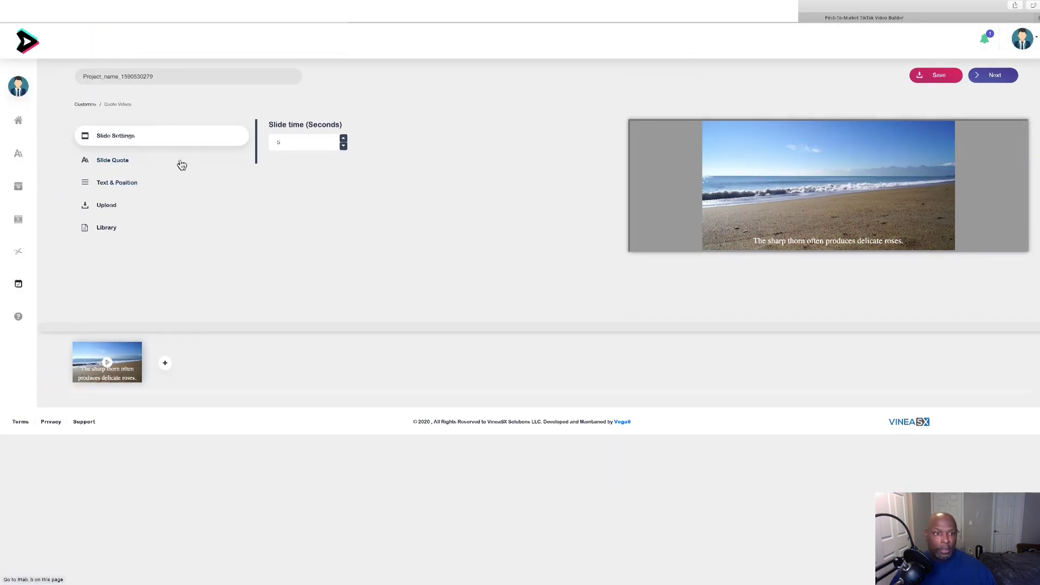
Look through the slide's quote, text, upload and library options, then start a blank quote video project.
{"action": "left_click", "coordinate": [113, 163]}
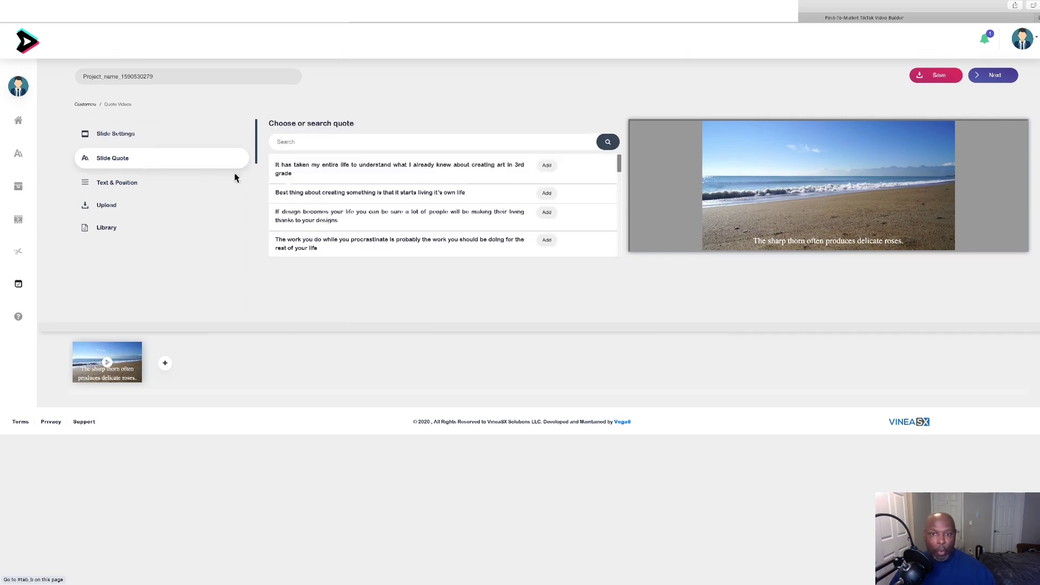
{"action": "left_click", "coordinate": [108, 188]}
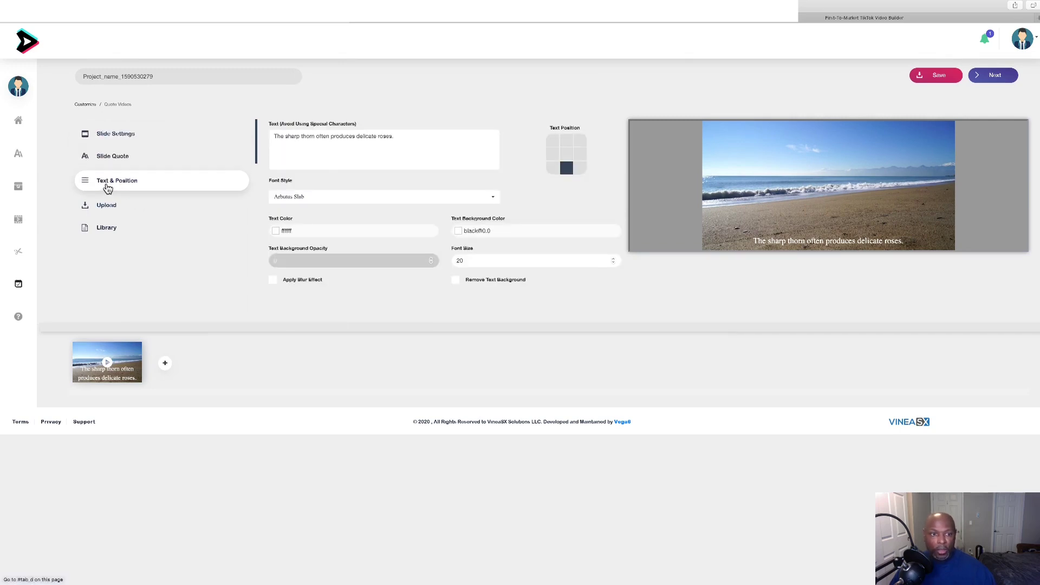
{"action": "left_click", "coordinate": [103, 210]}
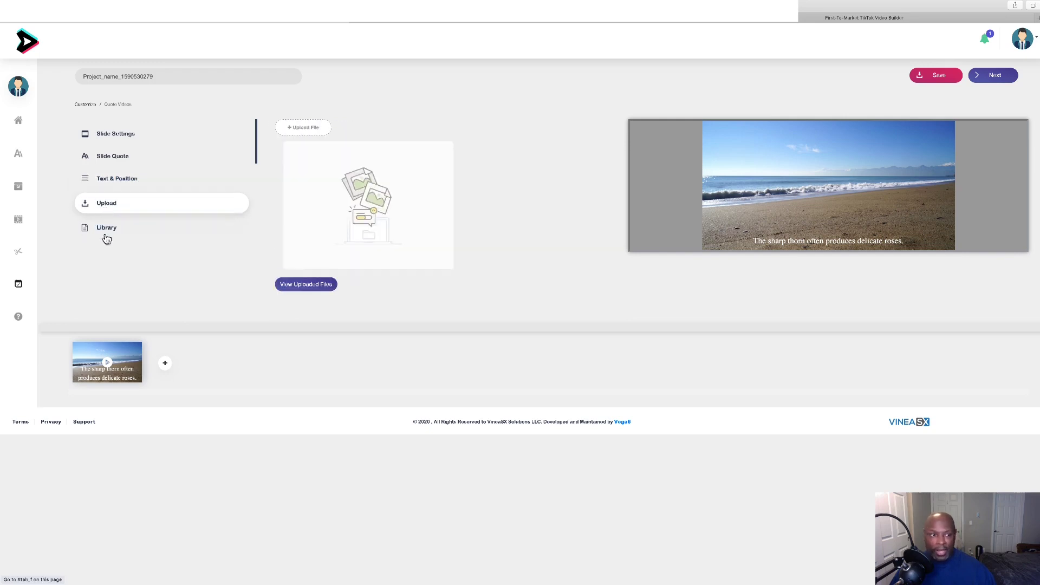
{"action": "left_click", "coordinate": [105, 231]}
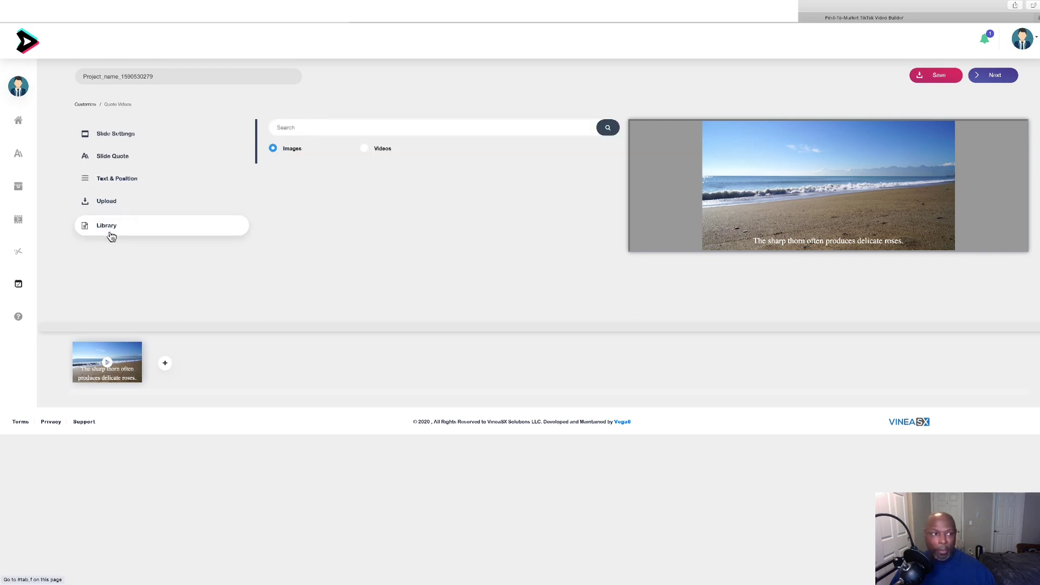
{"action": "left_click", "coordinate": [20, 157]}
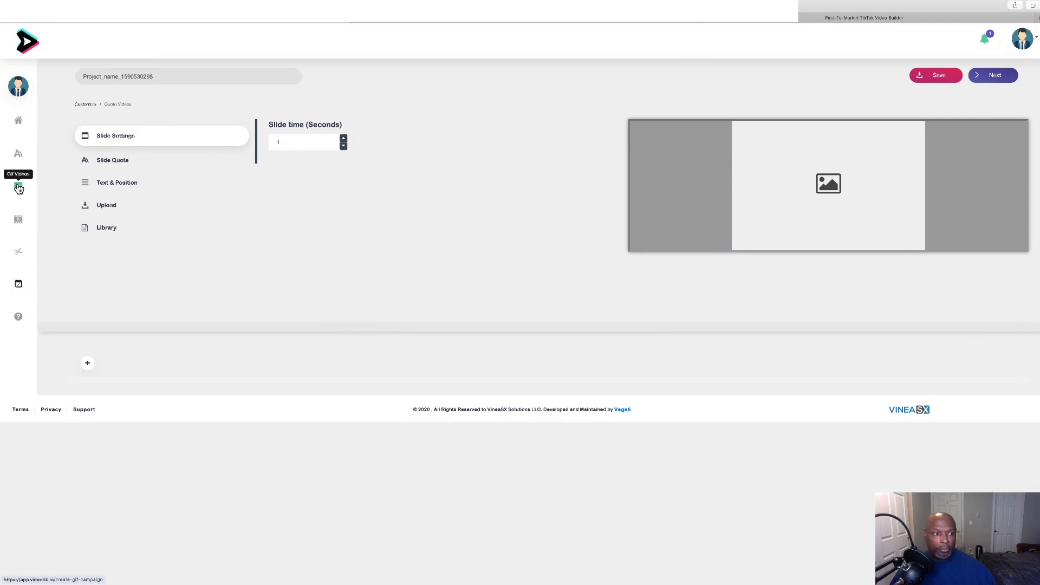
Start a GIF video with niche keyword 'silly cat' and 4 slides.
{"action": "left_click", "coordinate": [18, 187]}
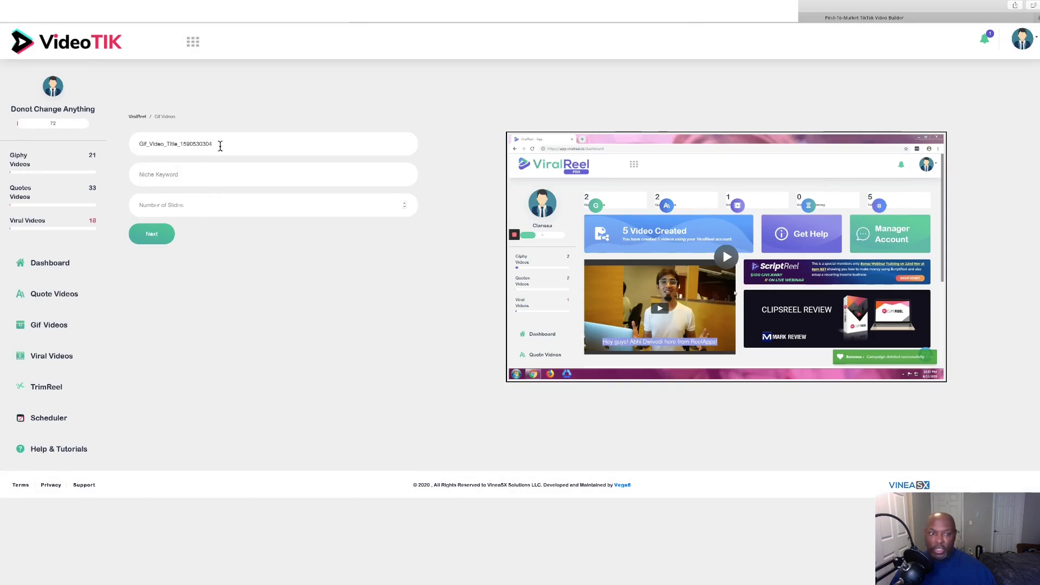
{"action": "left_click", "coordinate": [149, 172]}
{"action": "type", "text": "silly"}
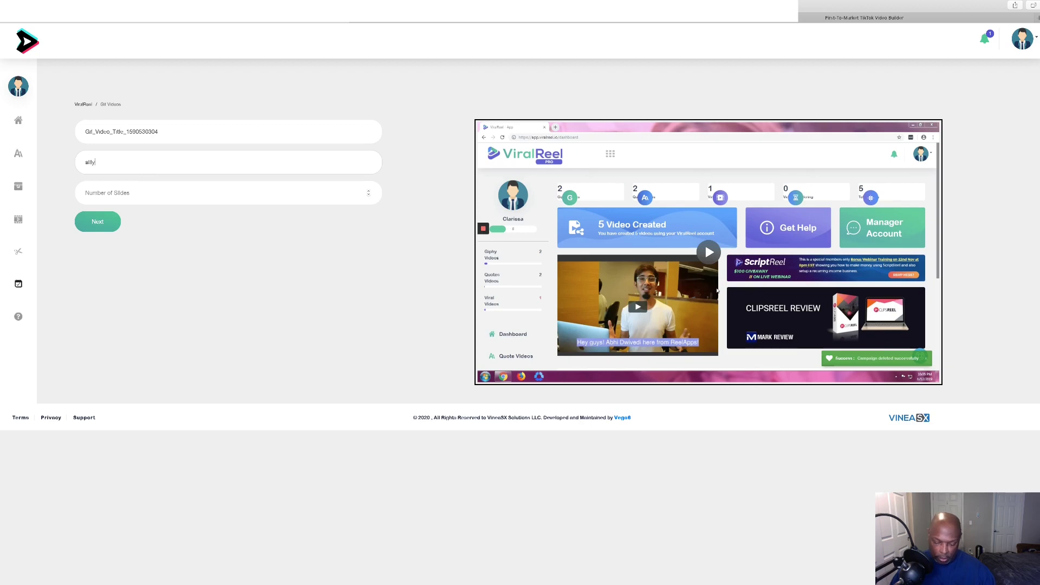
{"action": "type", "text": " cat"}
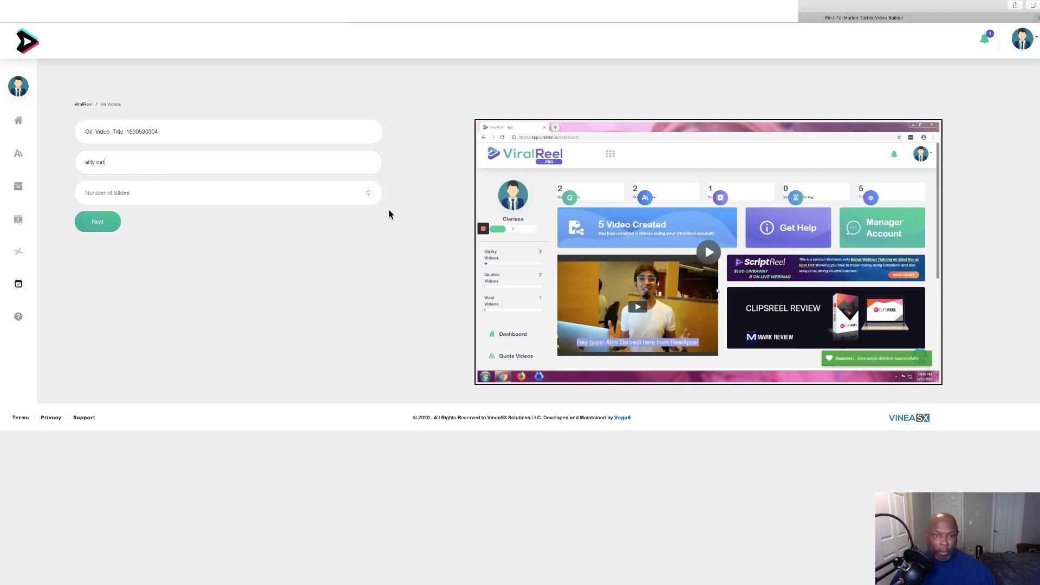
{"action": "left_click", "coordinate": [368, 196]}
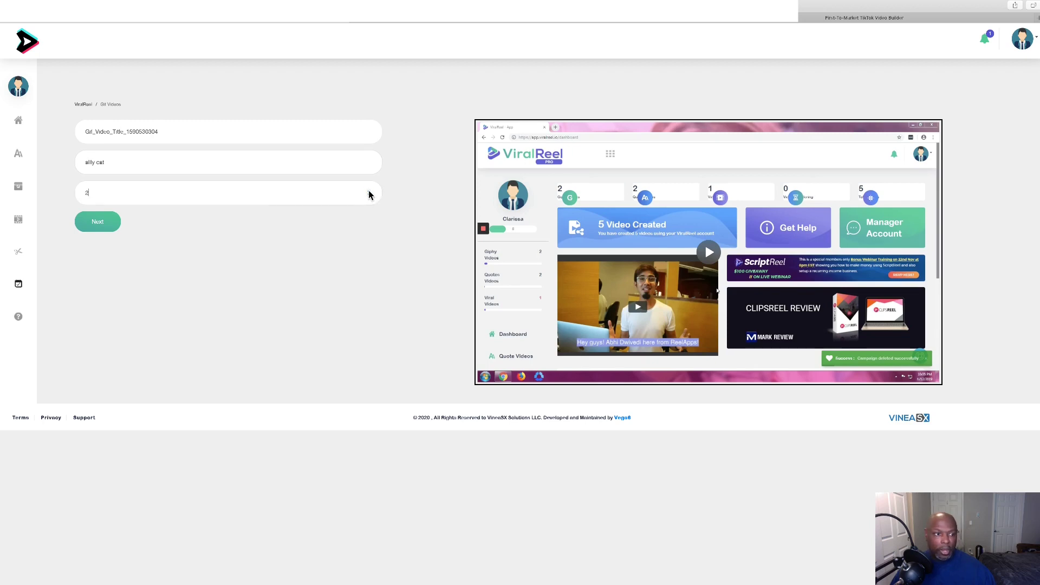
Generate the four cat GIF slides, preview the lightsaber-cat slide, and continue to logo customization.
{"action": "left_click", "coordinate": [98, 222]}
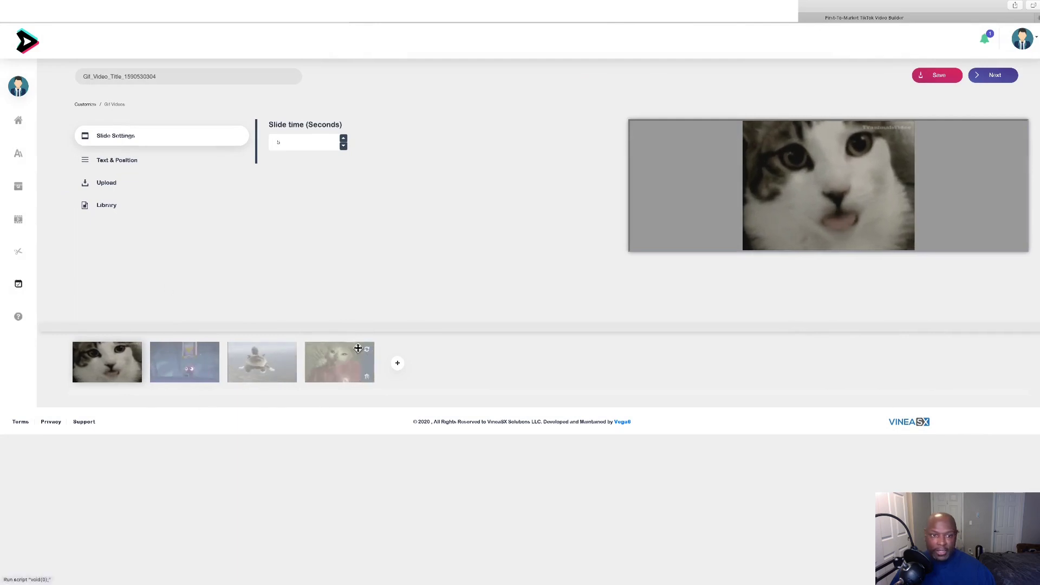
{"action": "mouse_move", "coordinate": [114, 358]}
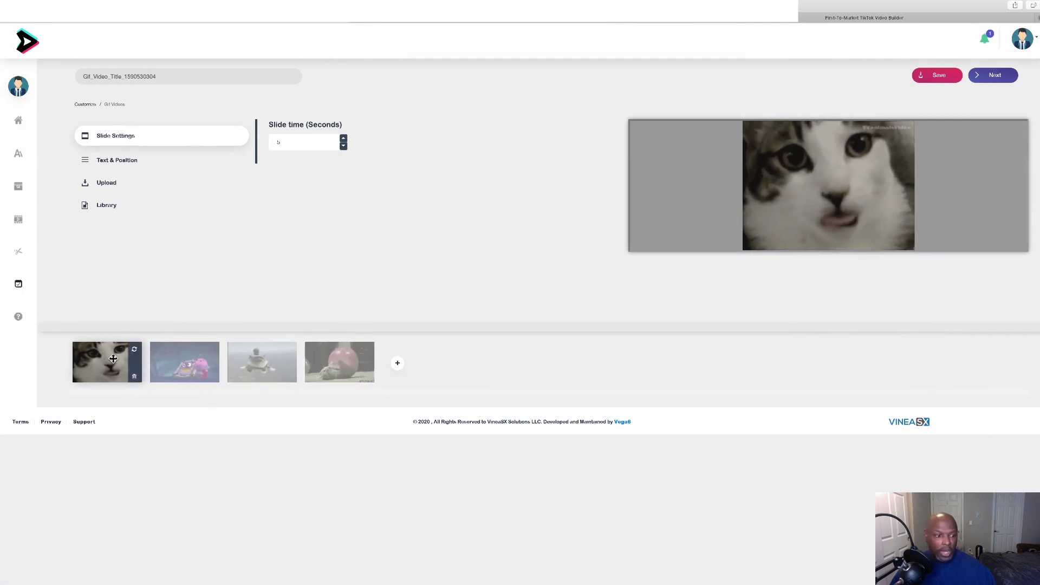
{"action": "mouse_move", "coordinate": [213, 353]}
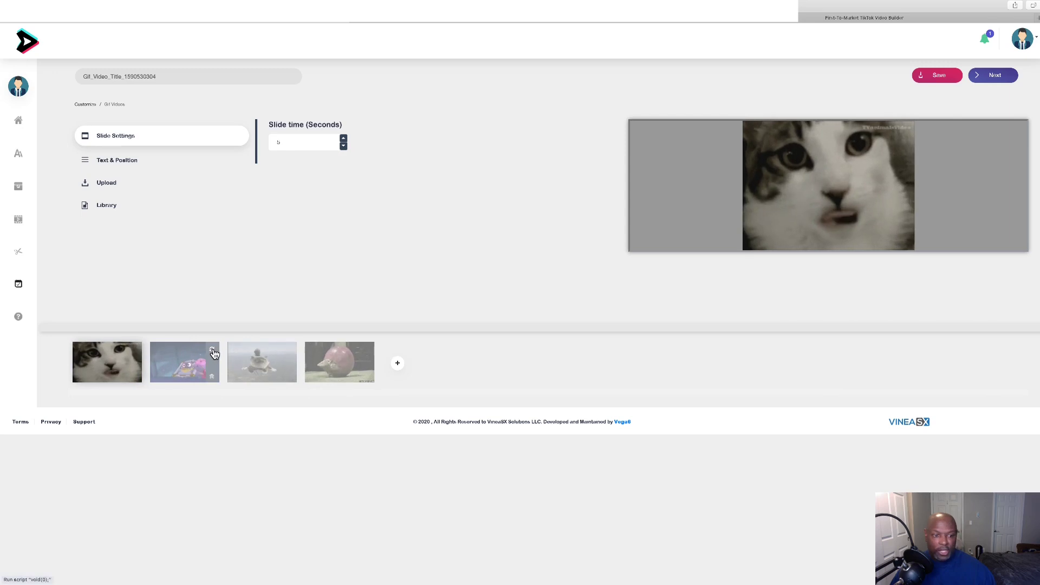
{"action": "left_click", "coordinate": [214, 353]}
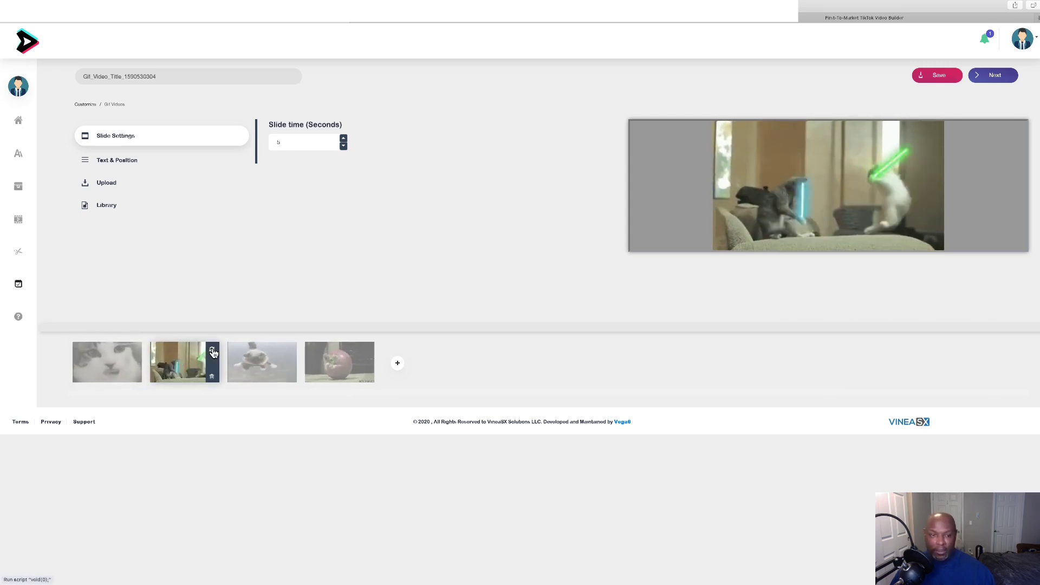
{"action": "mouse_move", "coordinate": [261, 375]}
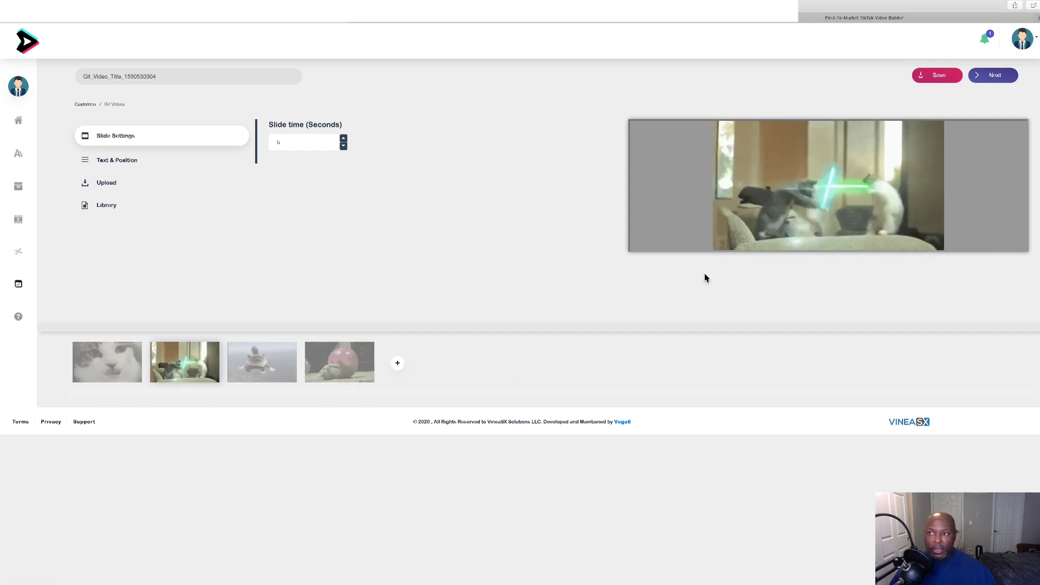
{"action": "left_click", "coordinate": [994, 79]}
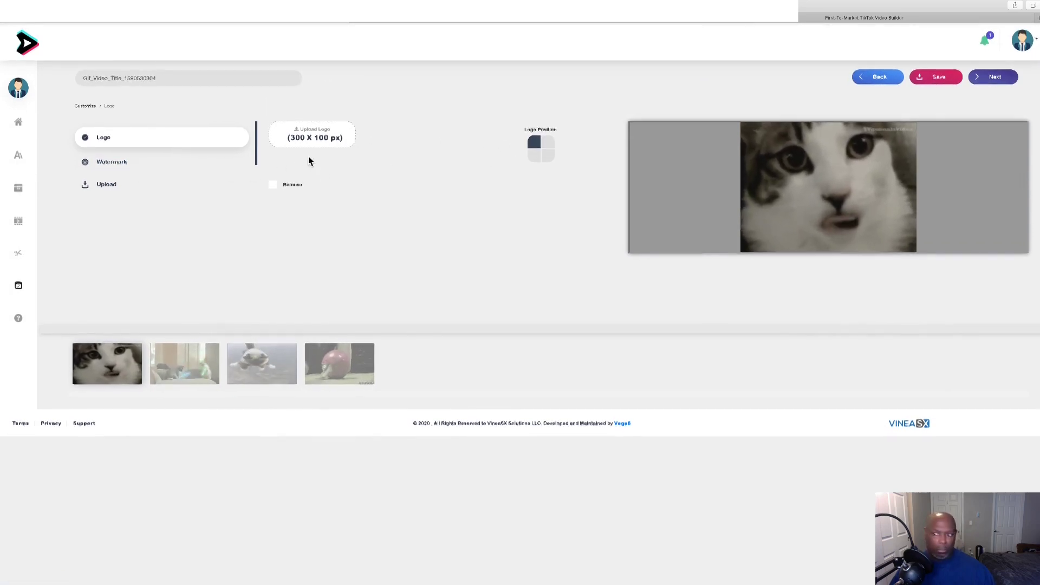
Place the logo in the bottom-left cell of the Logo Position grid.
{"action": "mouse_move", "coordinate": [310, 140]}
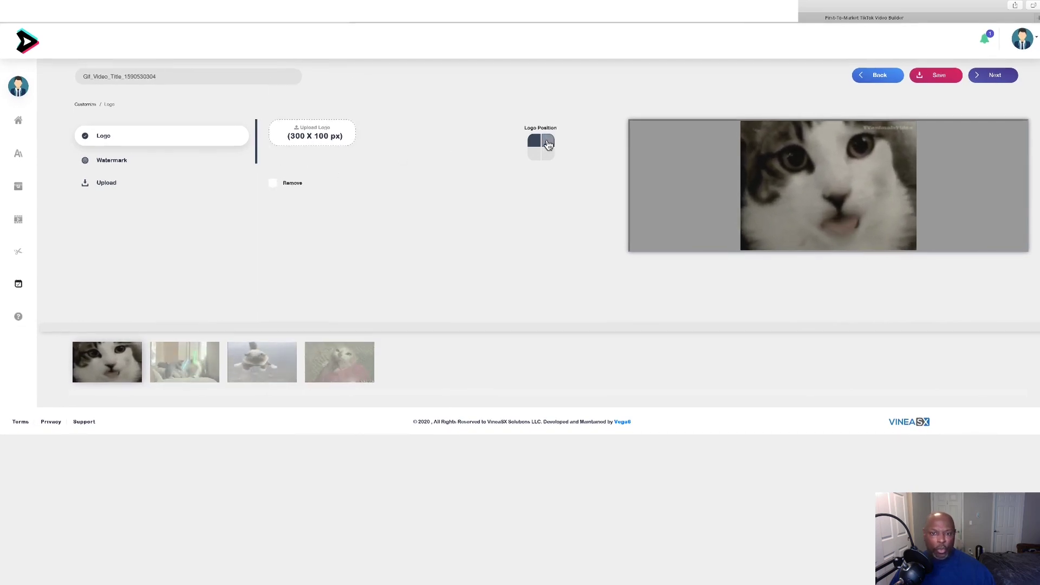
{"action": "left_click", "coordinate": [533, 154]}
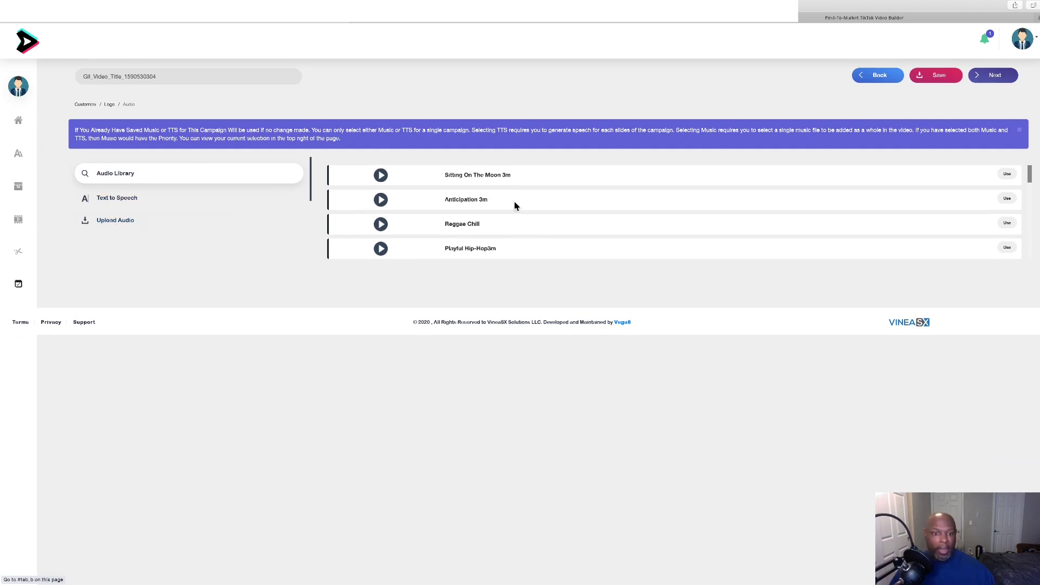
Look at the audio library and Text to Speech, then bring up output settings at 720p Mp4.
{"action": "scroll", "coordinate": [923, 226], "scroll_direction": "down", "scroll_amount": 5}
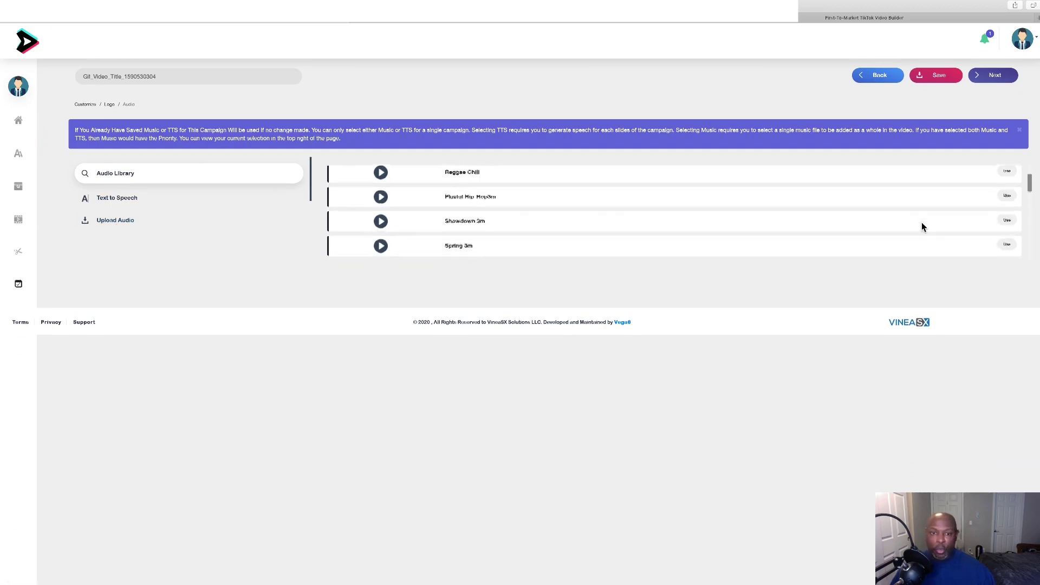
{"action": "scroll", "coordinate": [922, 226], "scroll_direction": "down", "scroll_amount": 5}
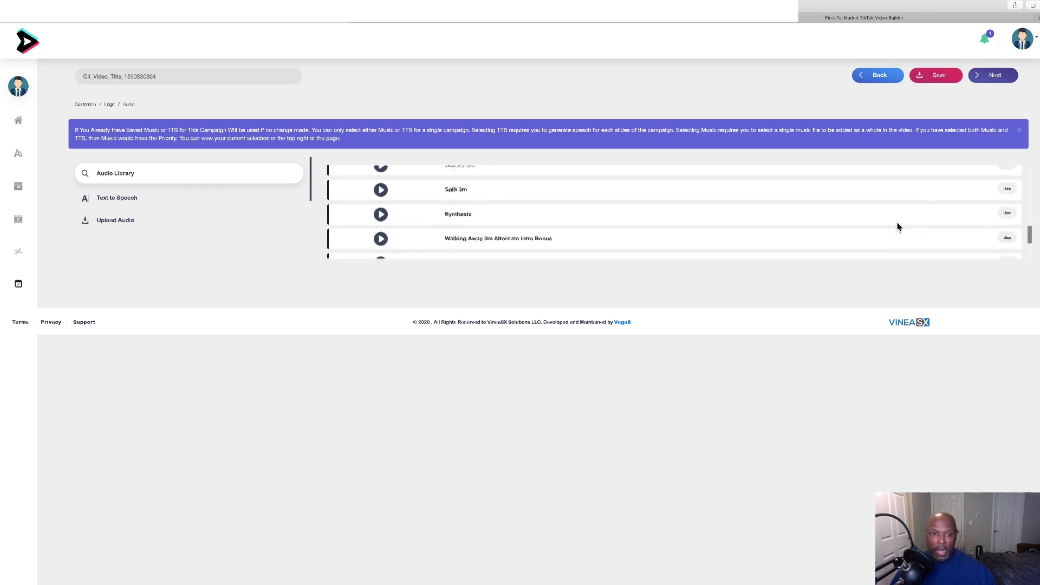
{"action": "left_click", "coordinate": [111, 200]}
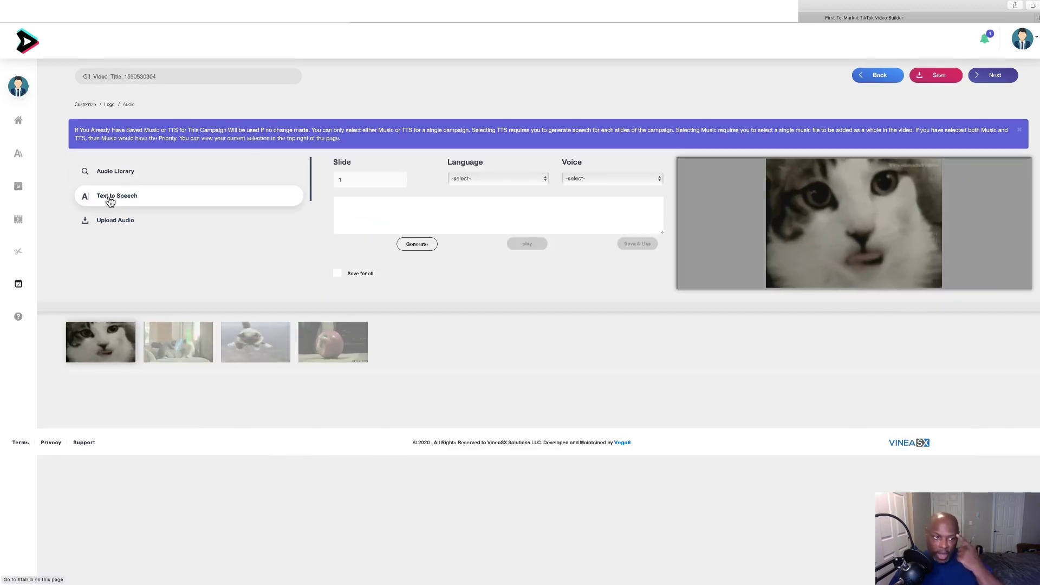
{"action": "left_click", "coordinate": [995, 77]}
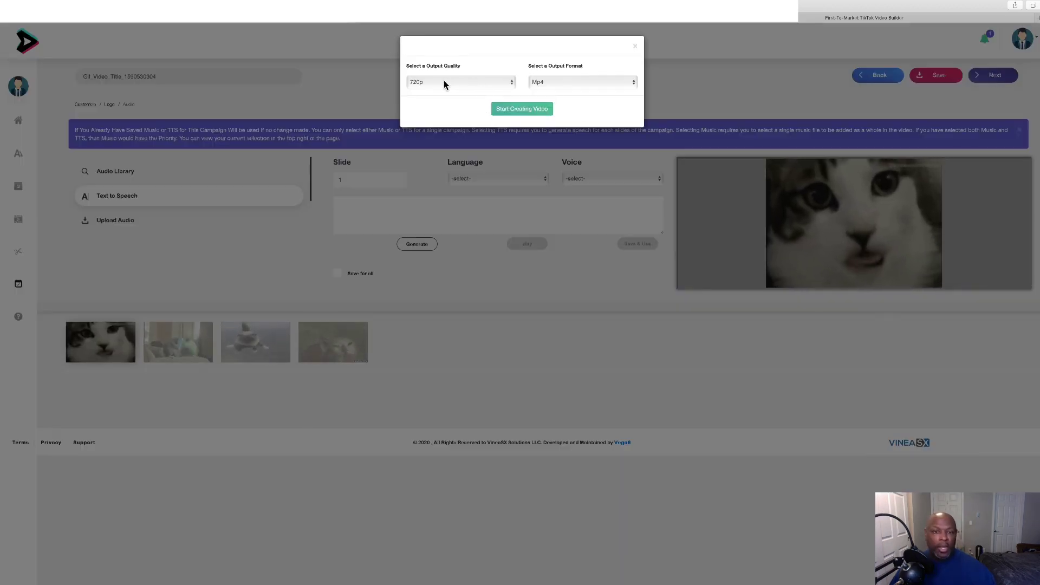
Keep 720p as the output quality and close the output settings without creating the video.
{"action": "left_click", "coordinate": [512, 85]}
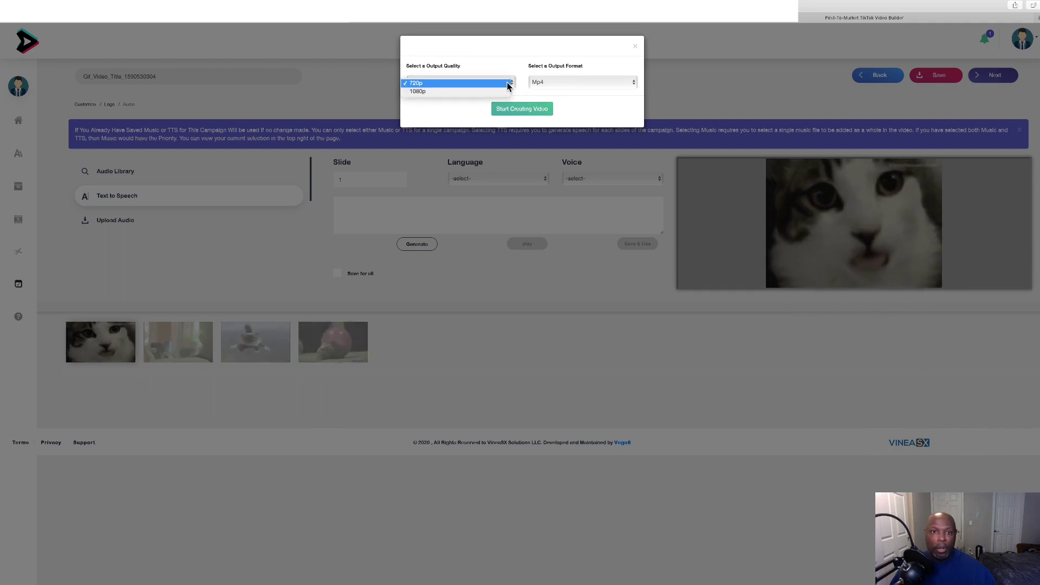
{"action": "left_click", "coordinate": [510, 84]}
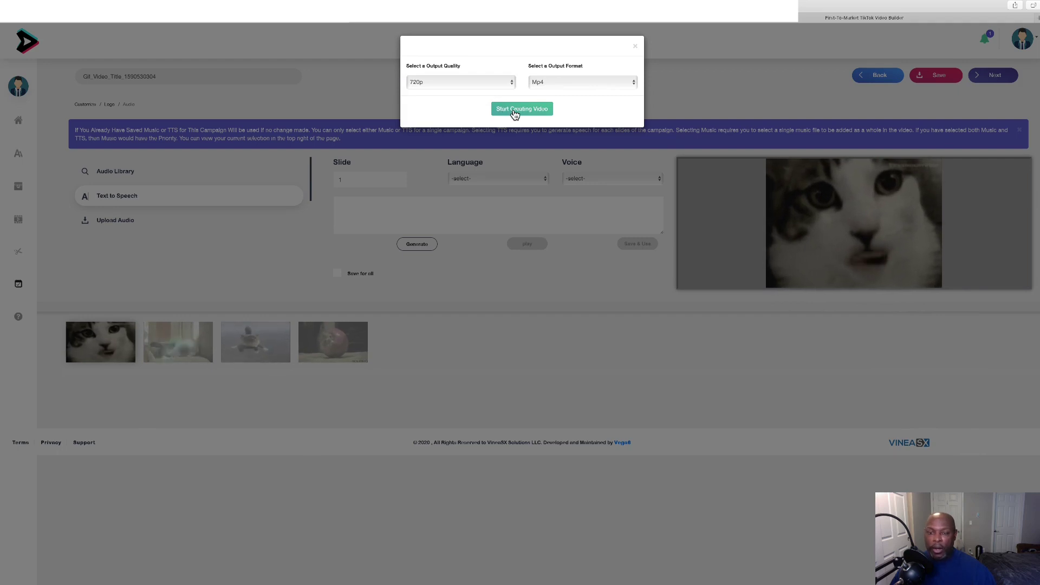
{"action": "left_click", "coordinate": [635, 47]}
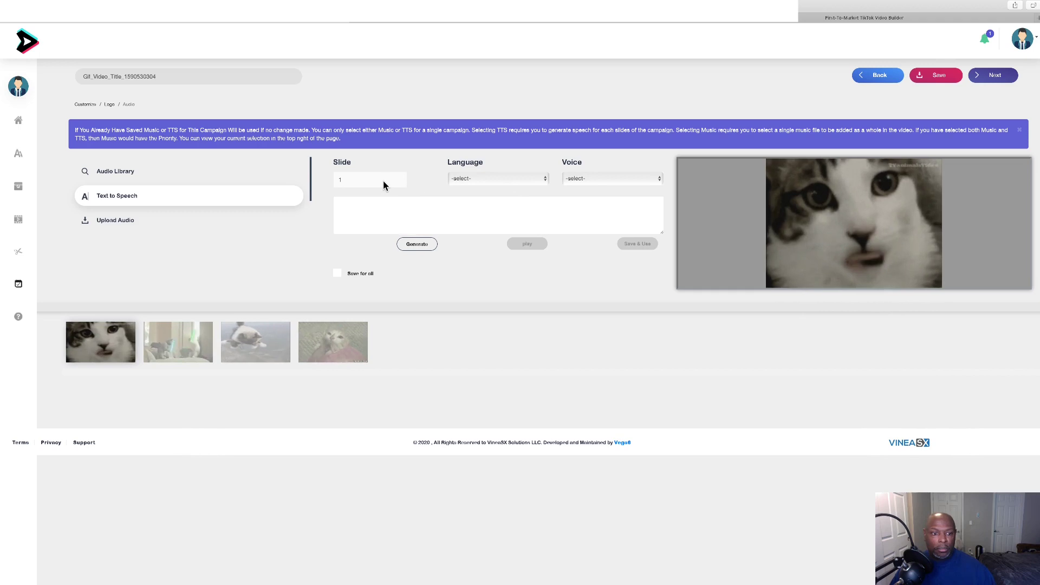
Browse the text-to-speech Language and Voice lists without choosing, then go to the Scheduler page.
{"action": "left_click", "coordinate": [544, 179]}
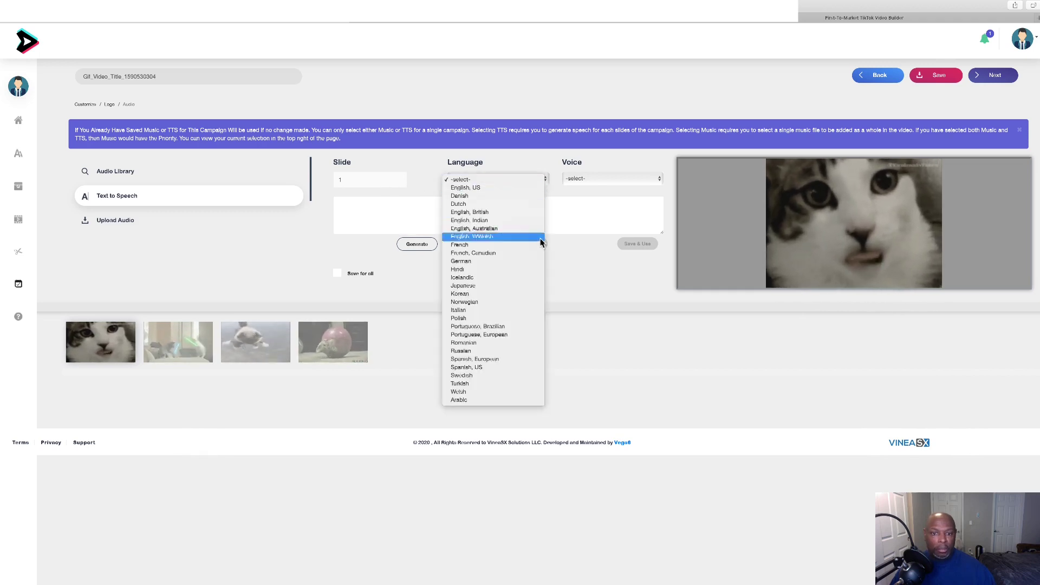
{"action": "left_click", "coordinate": [554, 159]}
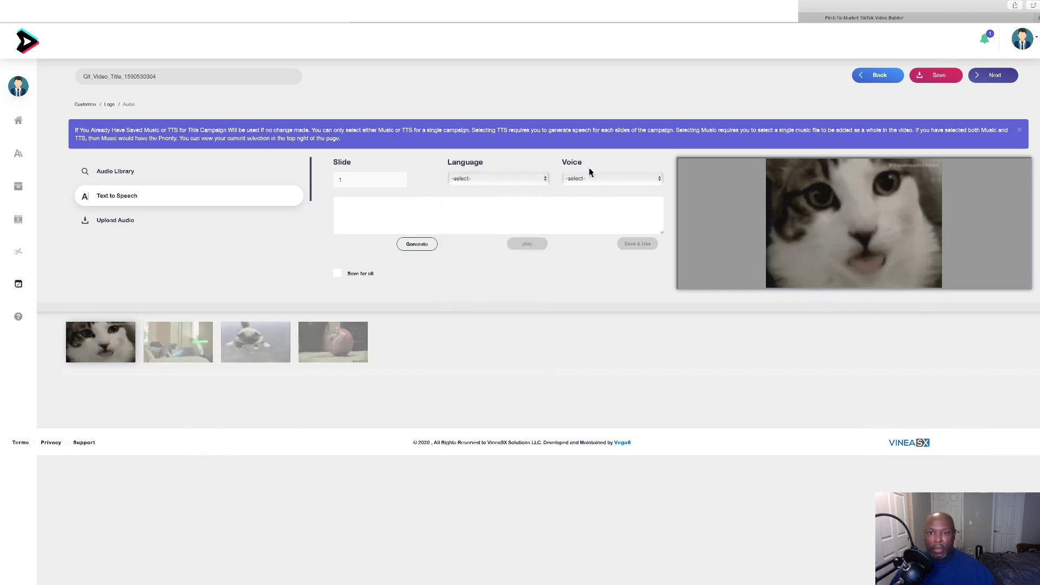
{"action": "left_click", "coordinate": [659, 179]}
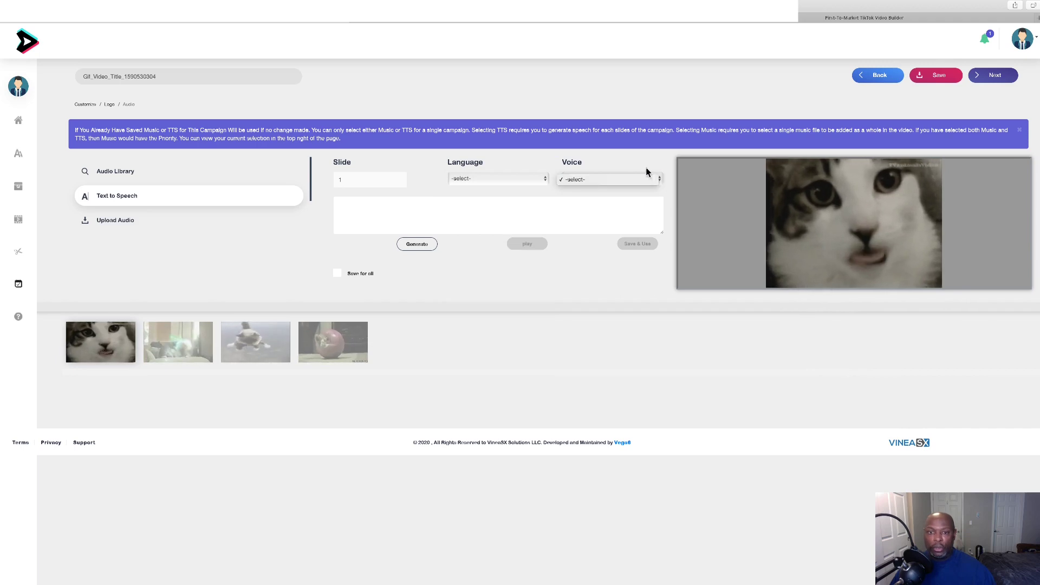
{"action": "left_click", "coordinate": [646, 171]}
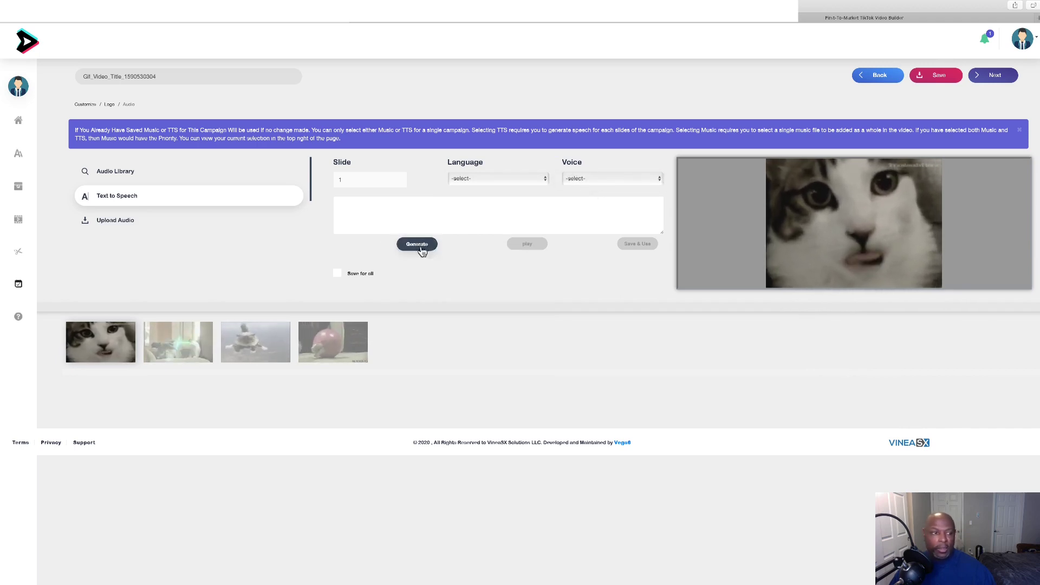
{"action": "left_click", "coordinate": [19, 288]}
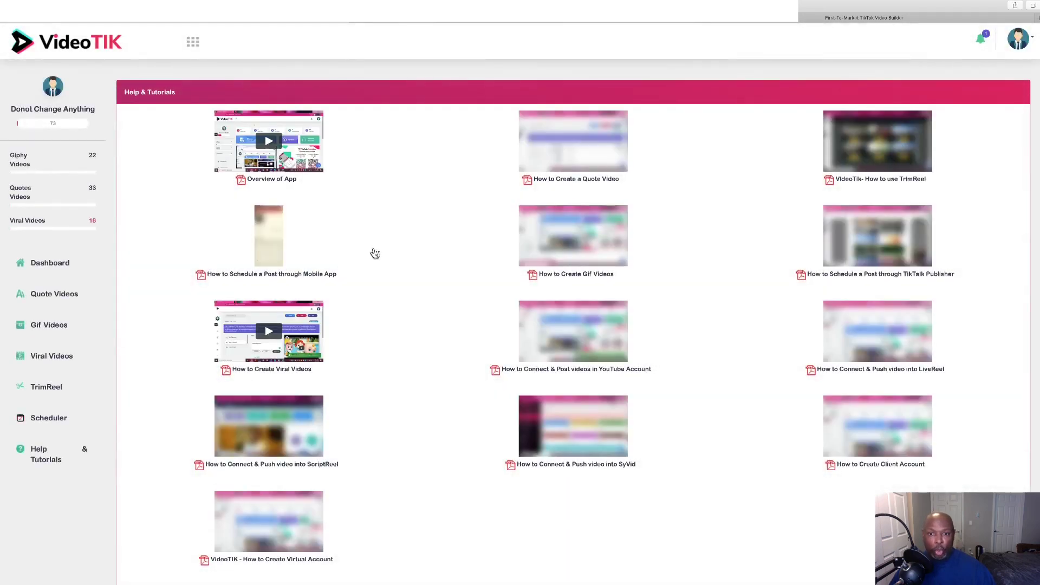
Scroll through the Help & Tutorials video list, then switch to the VideoTIK bonus page tab.
{"action": "scroll", "coordinate": [379, 260], "scroll_direction": "down", "scroll_amount": 1}
{"action": "scroll", "coordinate": [402, 282], "scroll_direction": "down", "scroll_amount": 3}
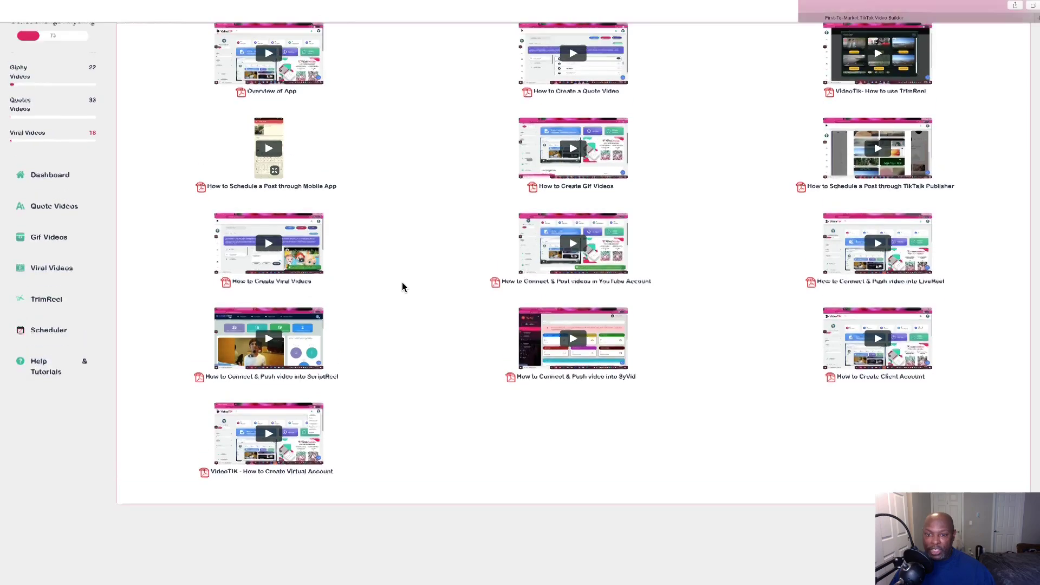
{"action": "scroll", "coordinate": [402, 283], "scroll_direction": "up", "scroll_amount": 3}
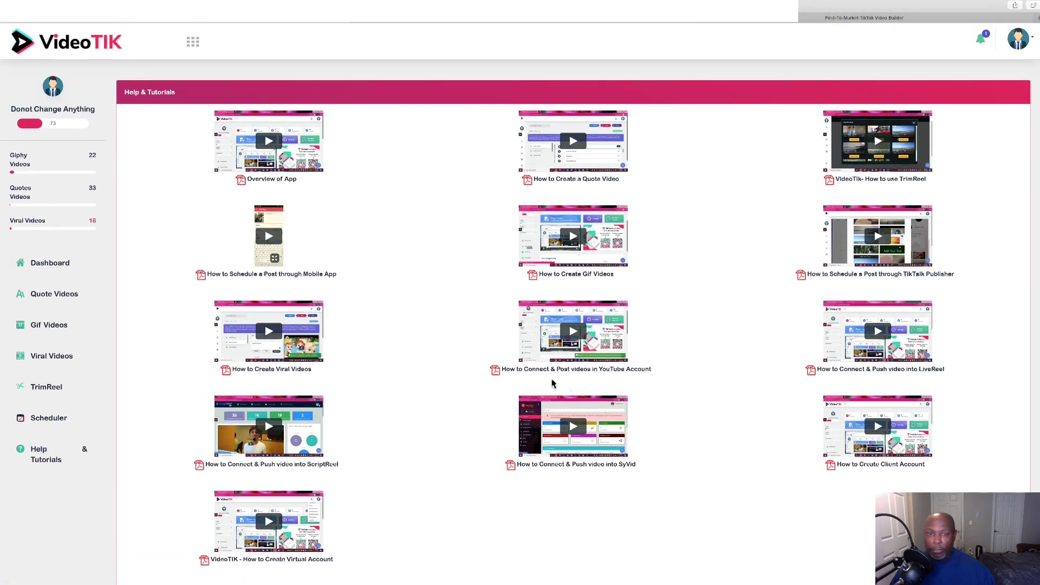
{"action": "scroll", "coordinate": [381, 278], "scroll_direction": "down", "scroll_amount": 3}
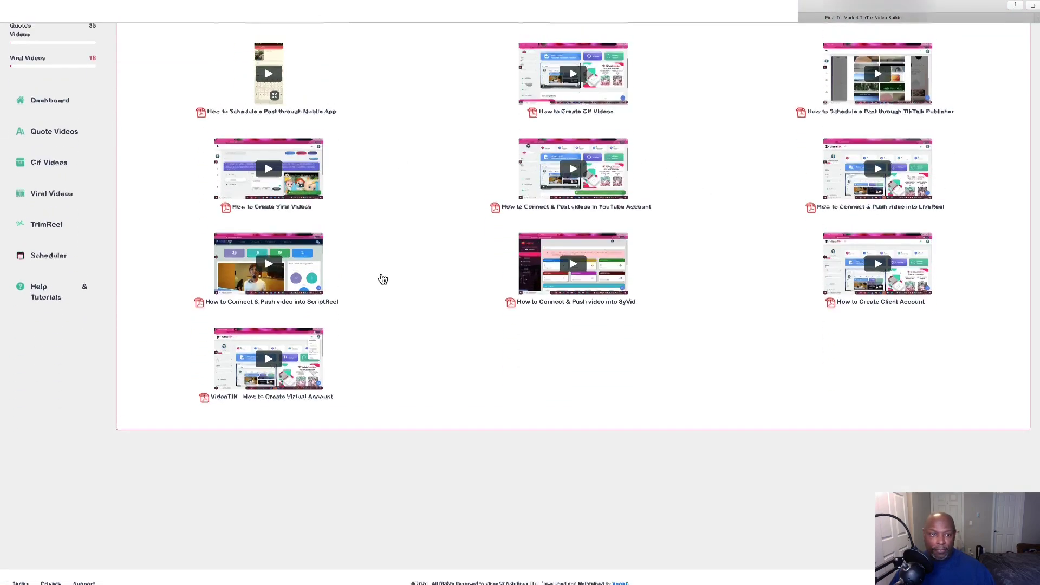
{"action": "scroll", "coordinate": [382, 279], "scroll_direction": "up", "scroll_amount": 3}
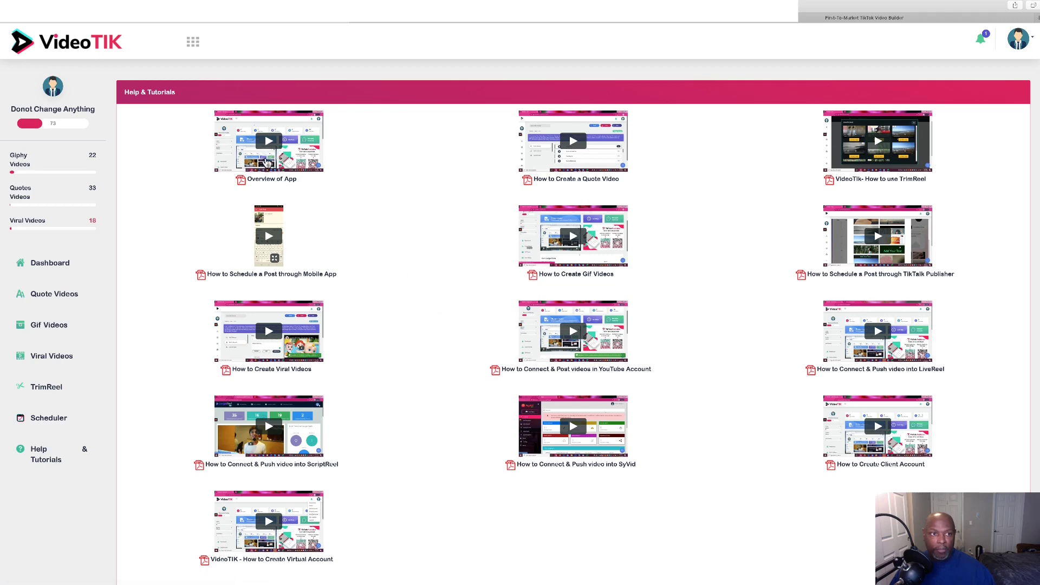
{"action": "left_click", "coordinate": [465, 23]}
Scroll up to Prices & Up-Sells: front end $27.00, Upsell #1 $67.00, Upsell #2 $197.
{"action": "scroll", "coordinate": [464, 123], "scroll_direction": "up", "scroll_amount": 20}
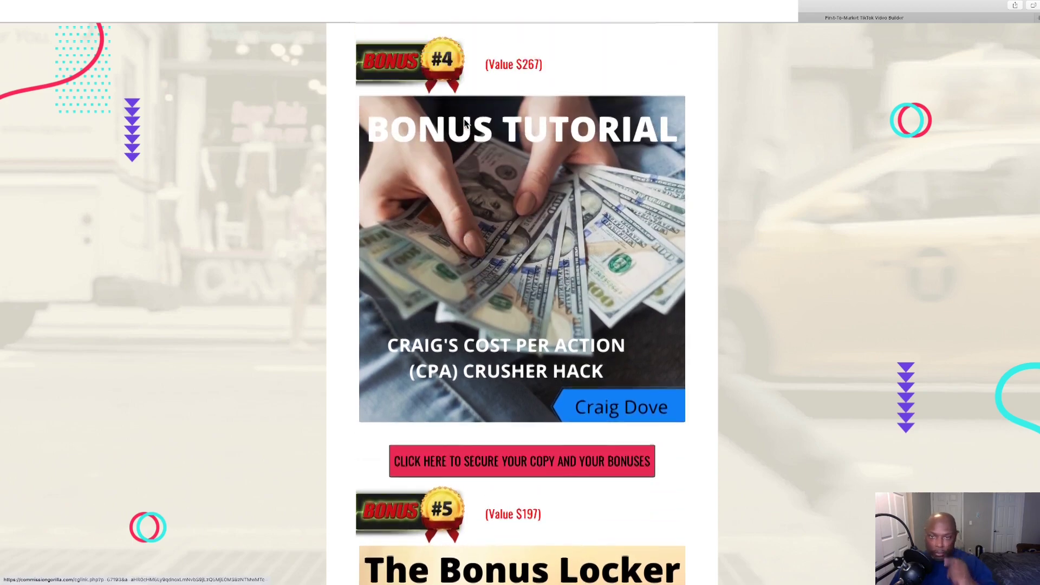
{"action": "scroll", "coordinate": [464, 124], "scroll_direction": "up", "scroll_amount": 20}
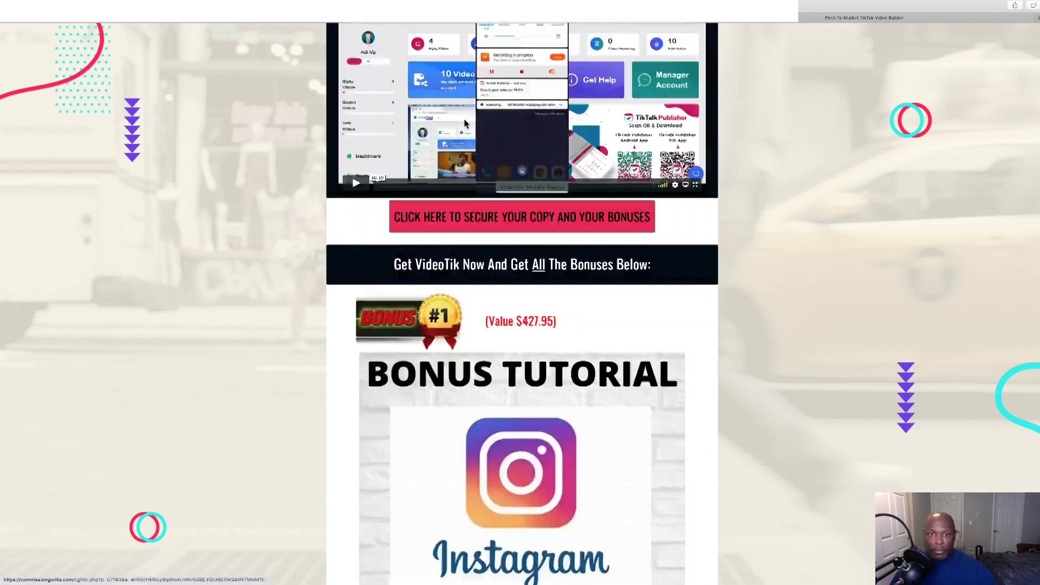
{"action": "scroll", "coordinate": [464, 123], "scroll_direction": "up", "scroll_amount": 8}
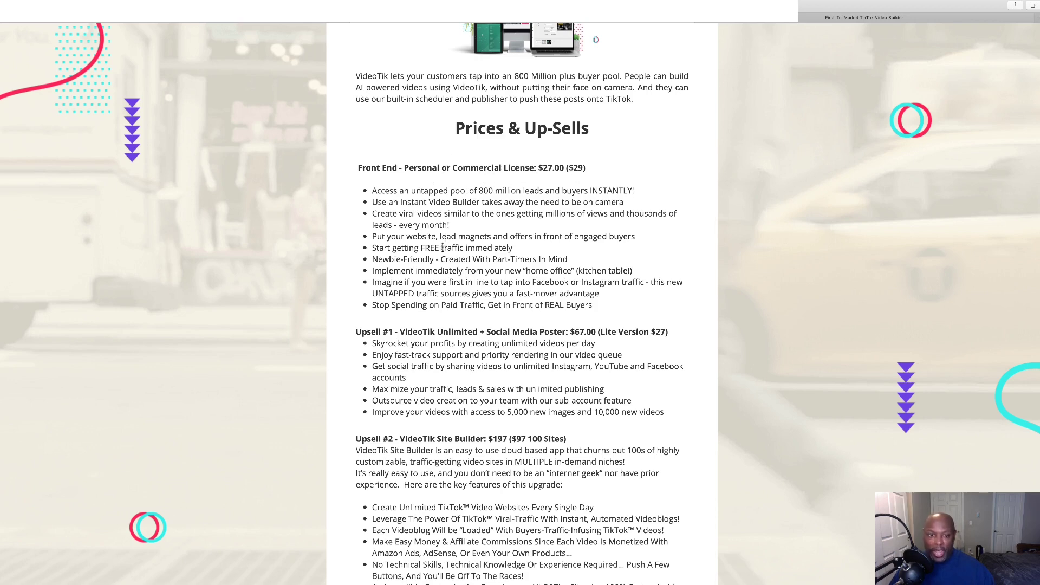
{"action": "scroll", "coordinate": [442, 248], "scroll_direction": "down", "scroll_amount": 2}
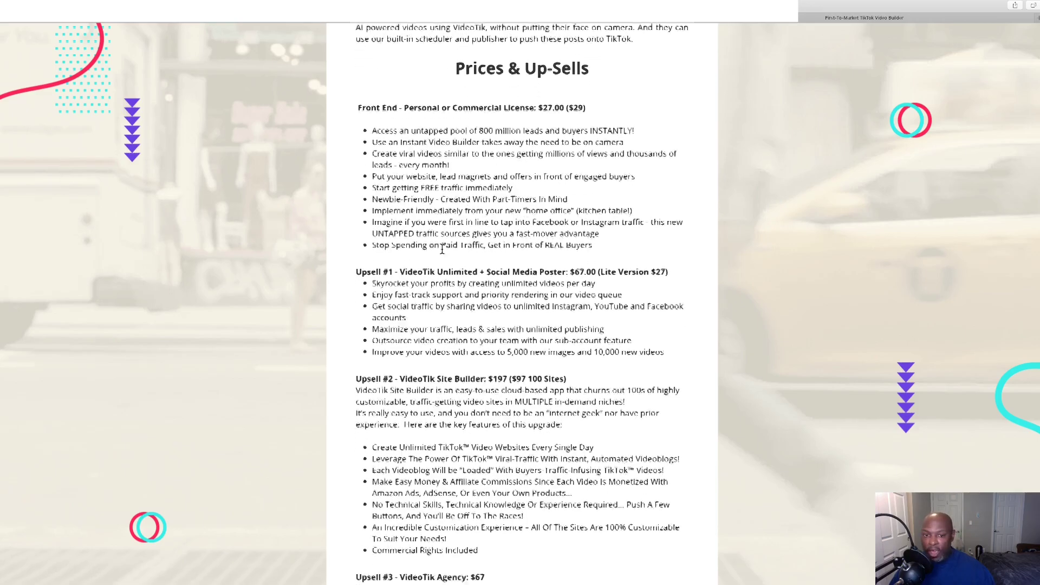
{"action": "scroll", "coordinate": [381, 216], "scroll_direction": "up", "scroll_amount": 2}
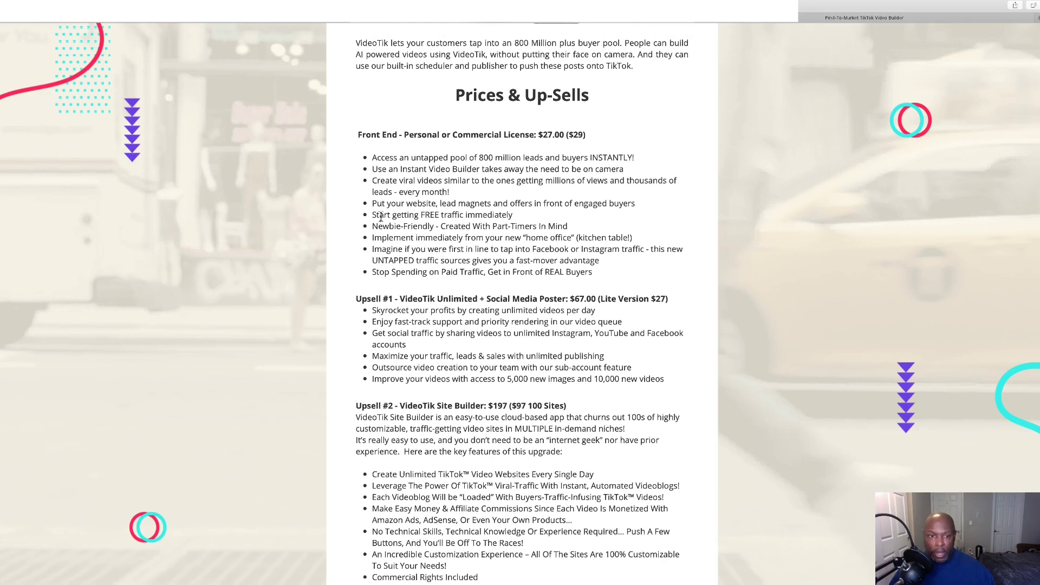
{"action": "scroll", "coordinate": [372, 254], "scroll_direction": "down", "scroll_amount": 2}
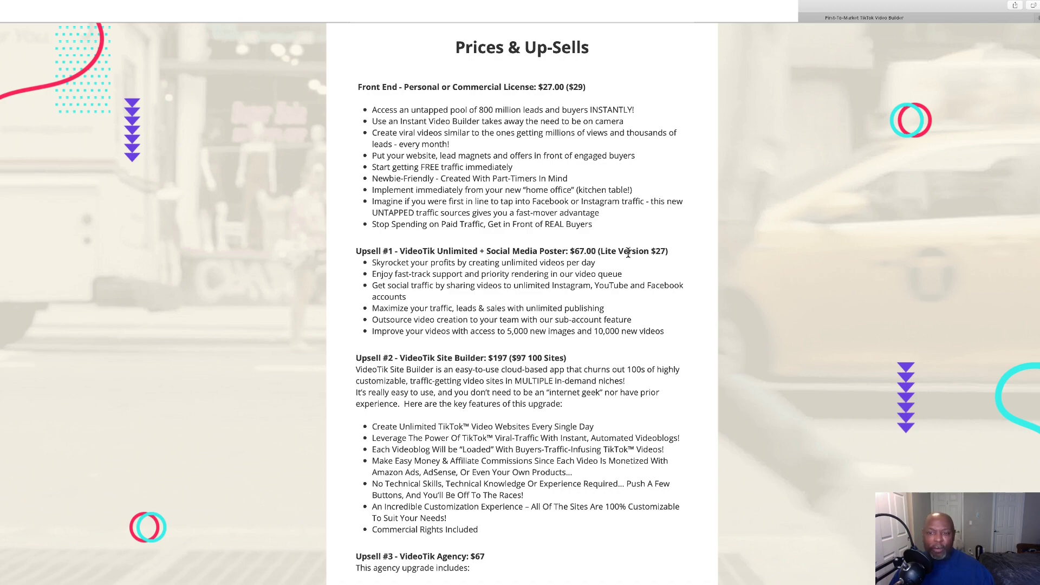
{"action": "scroll", "coordinate": [669, 254], "scroll_direction": "down", "scroll_amount": 1}
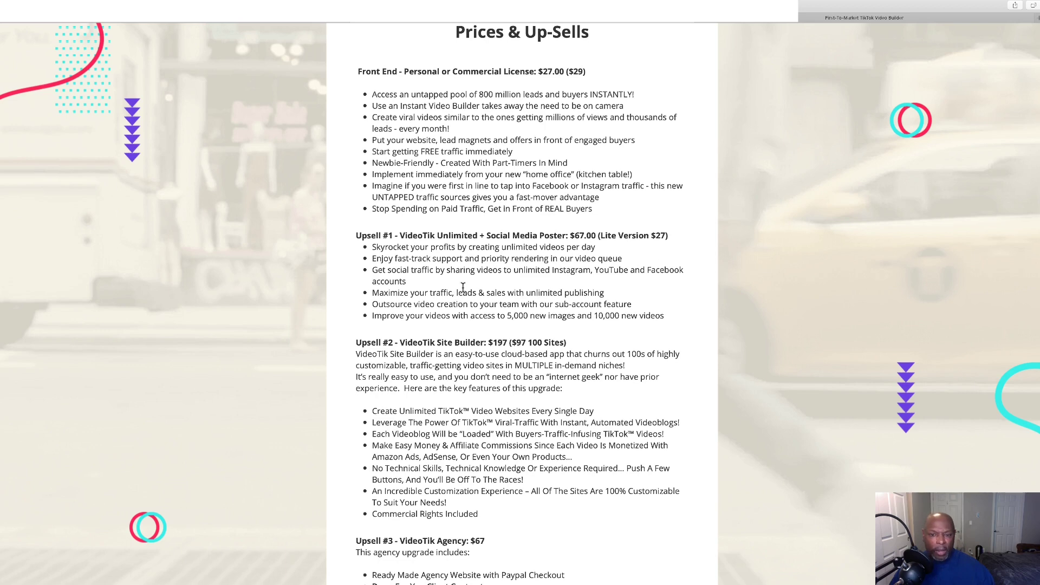
{"action": "scroll", "coordinate": [506, 264], "scroll_direction": "up", "scroll_amount": 1}
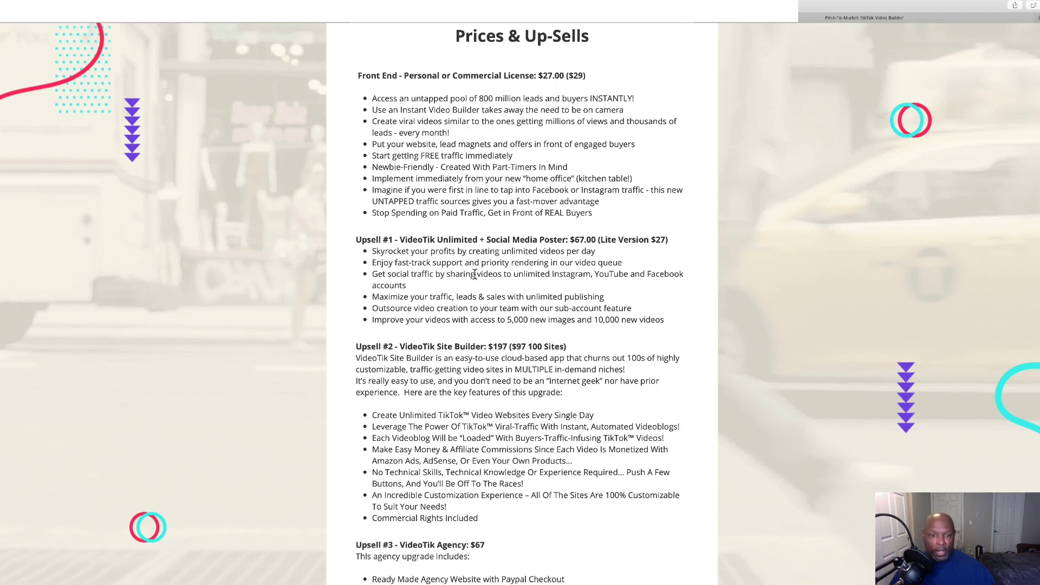
{"action": "scroll", "coordinate": [475, 275], "scroll_direction": "down", "scroll_amount": 2}
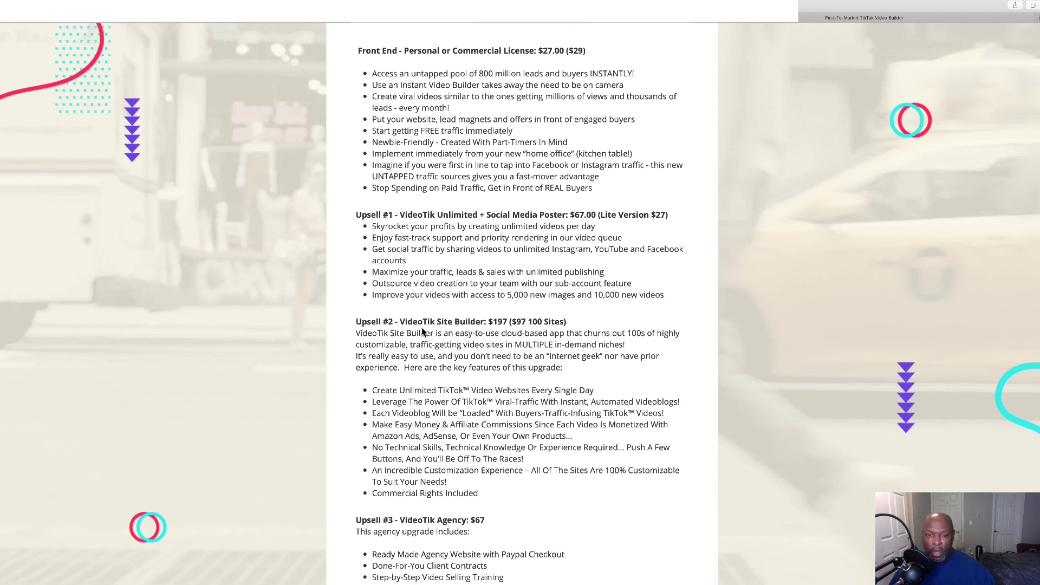
{"action": "scroll", "coordinate": [439, 328], "scroll_direction": "down", "scroll_amount": 1}
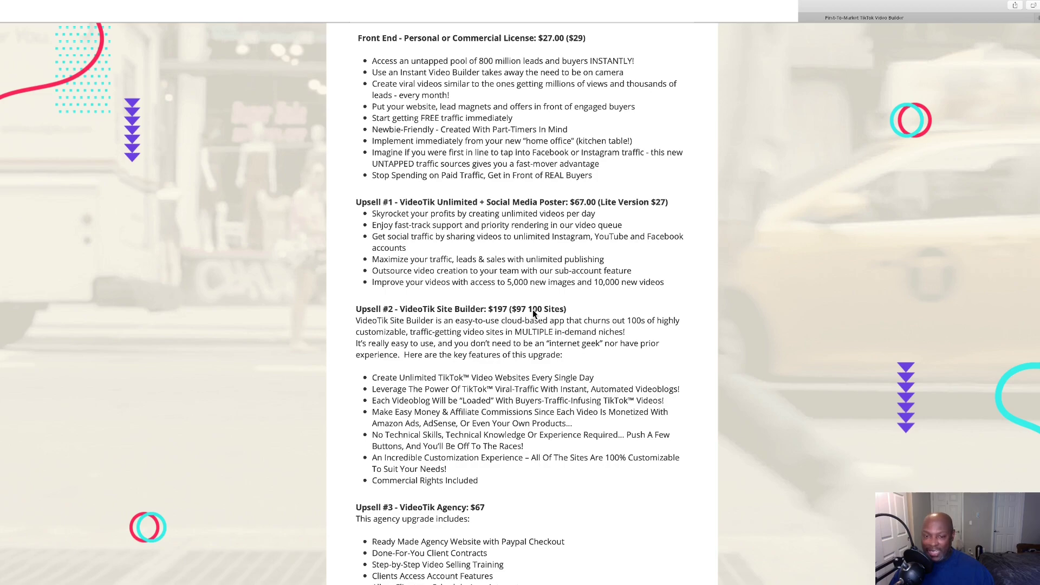
{"action": "scroll", "coordinate": [547, 313], "scroll_direction": "down", "scroll_amount": 2}
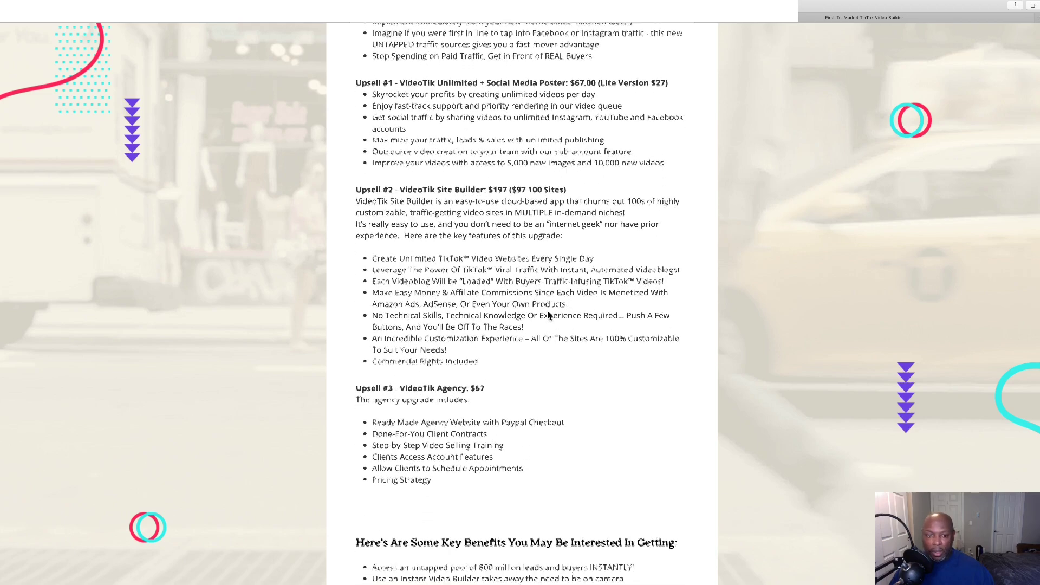
{"action": "scroll", "coordinate": [547, 313], "scroll_direction": "down", "scroll_amount": 2}
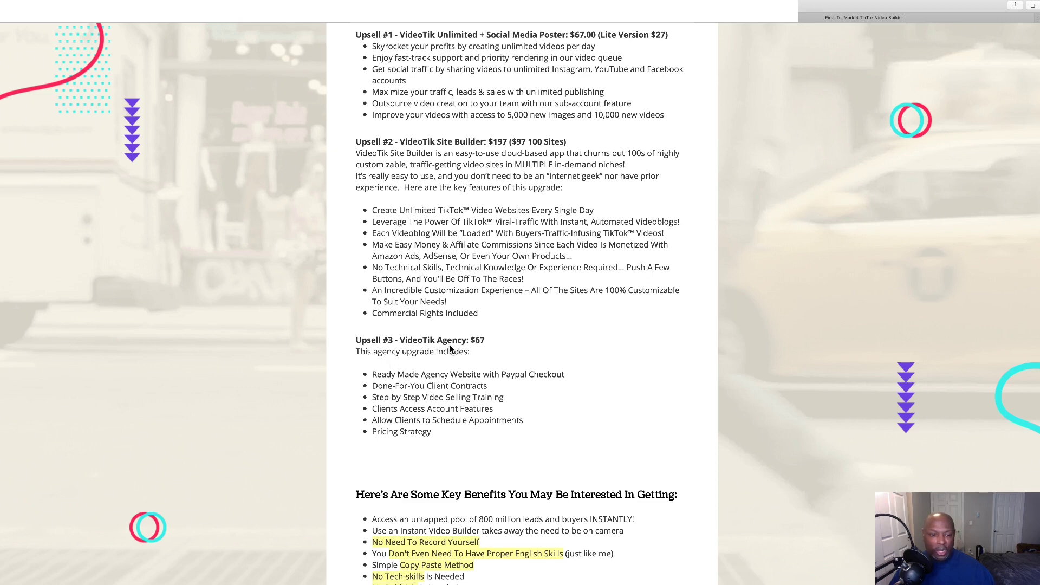
{"action": "scroll", "coordinate": [417, 357], "scroll_direction": "down", "scroll_amount": 1}
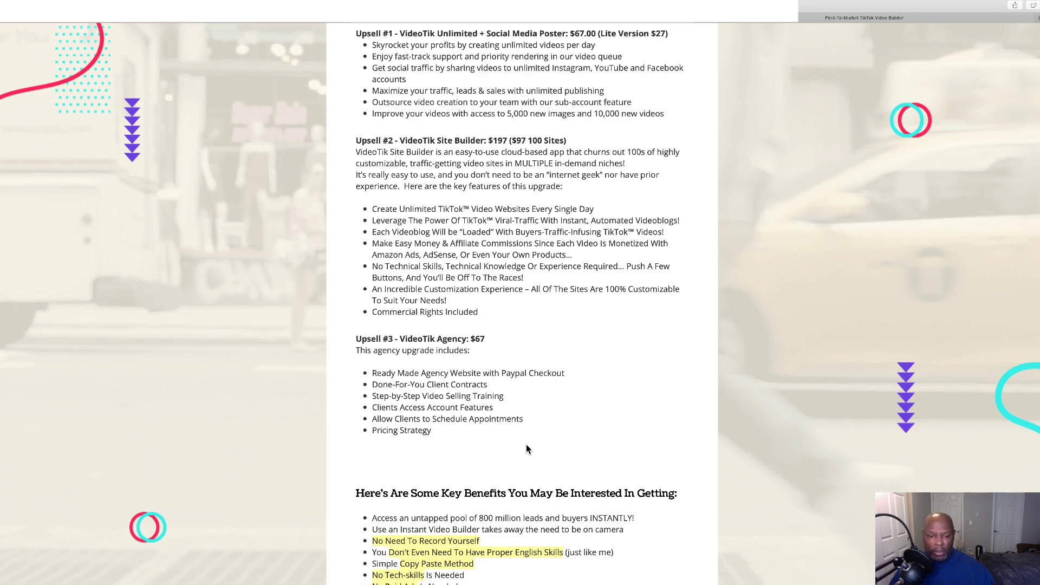
{"action": "scroll", "coordinate": [527, 449], "scroll_direction": "down", "scroll_amount": 1}
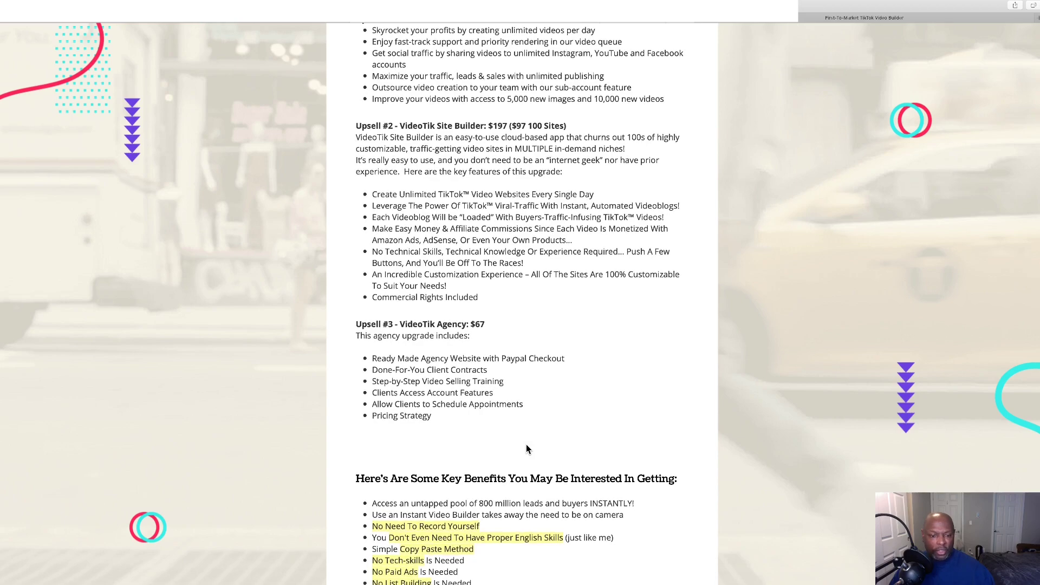
{"action": "scroll", "coordinate": [526, 449], "scroll_direction": "down", "scroll_amount": 5}
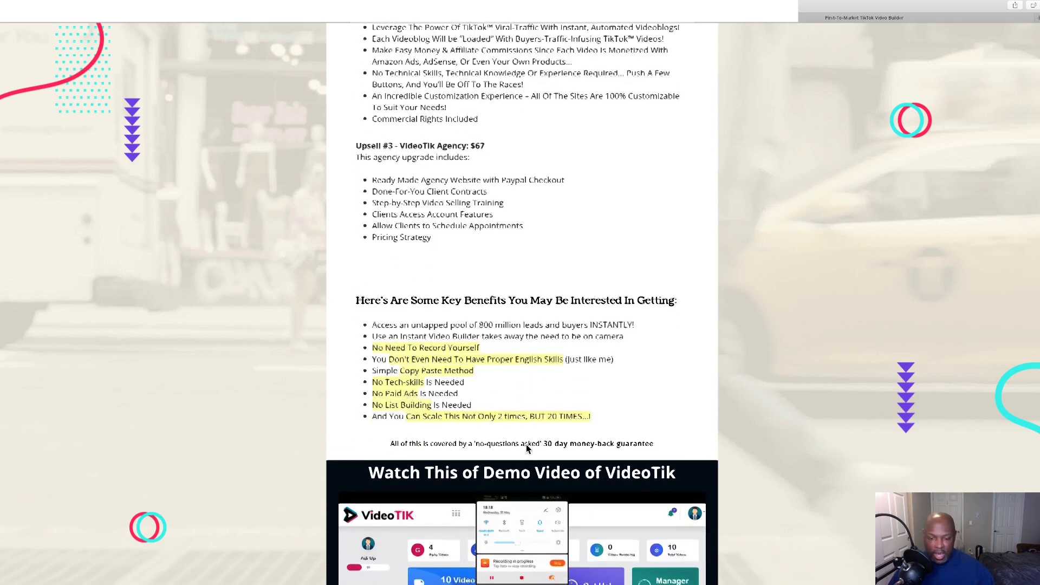
{"action": "scroll", "coordinate": [525, 447], "scroll_direction": "down", "scroll_amount": 6}
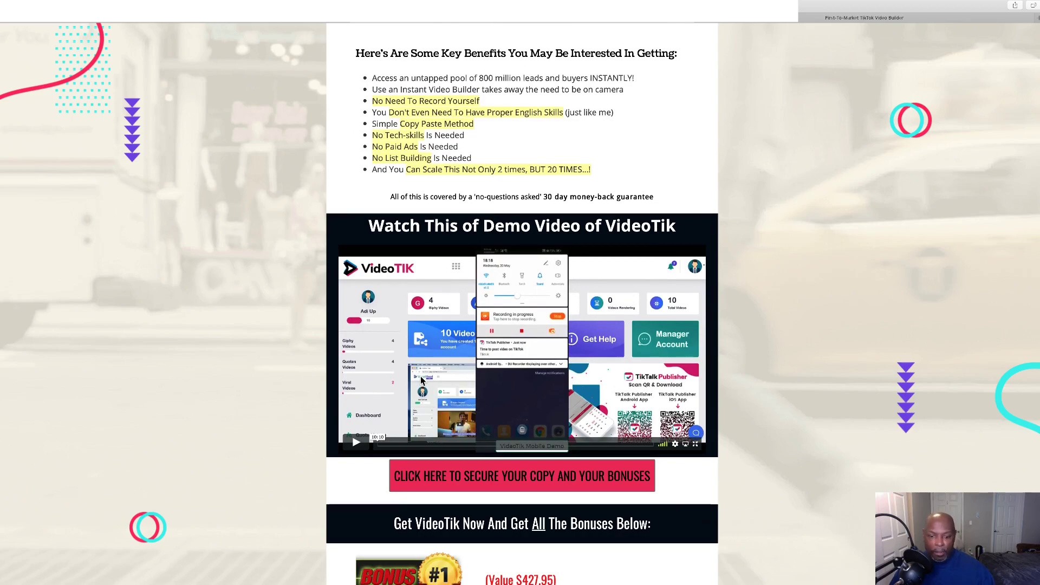
{"action": "scroll", "coordinate": [421, 380], "scroll_direction": "up", "scroll_amount": 15}
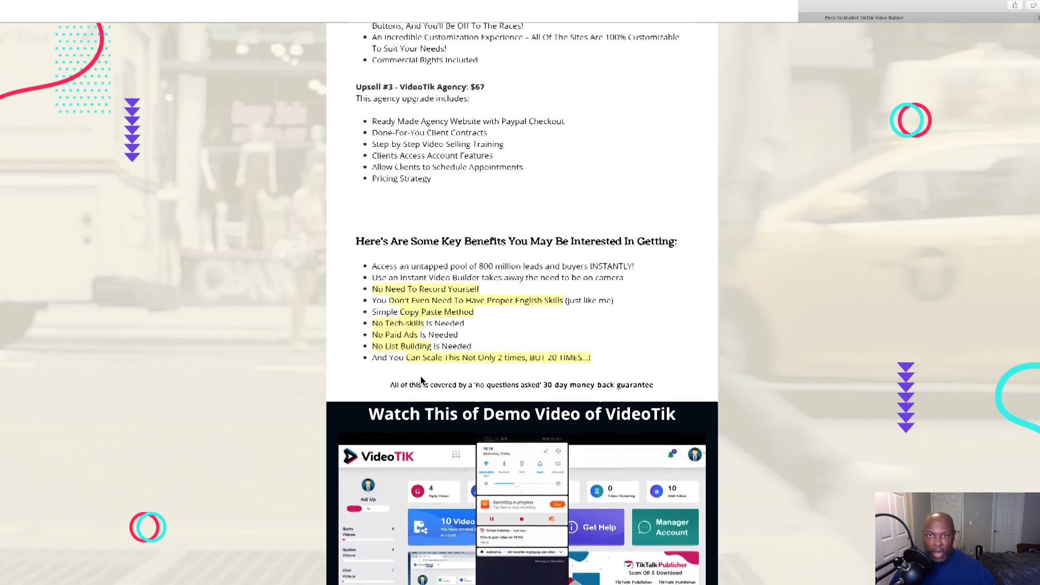
{"action": "scroll", "coordinate": [422, 381], "scroll_direction": "up", "scroll_amount": 10}
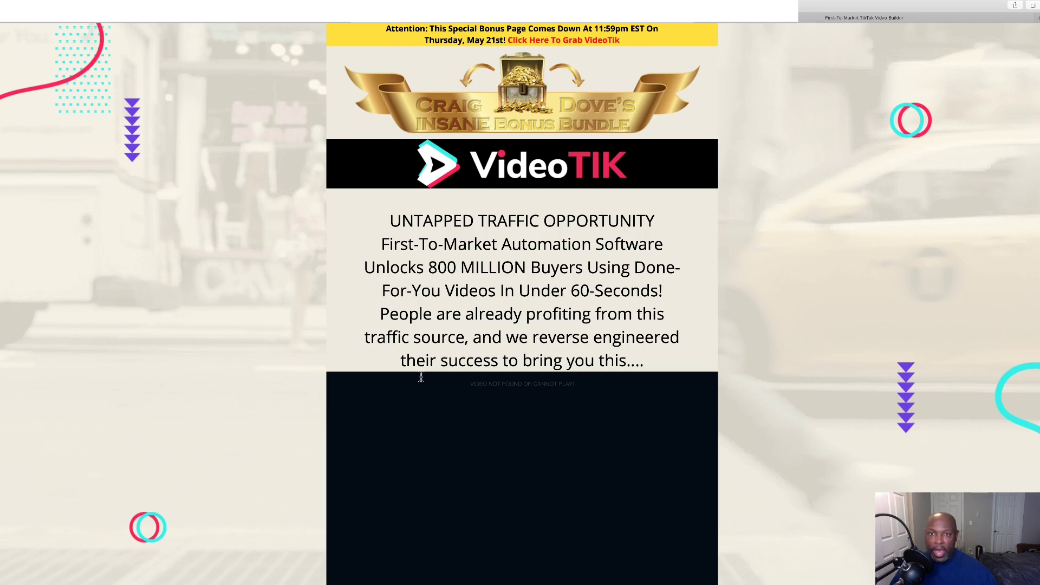
{"action": "mouse_move", "coordinate": [862, 3]}
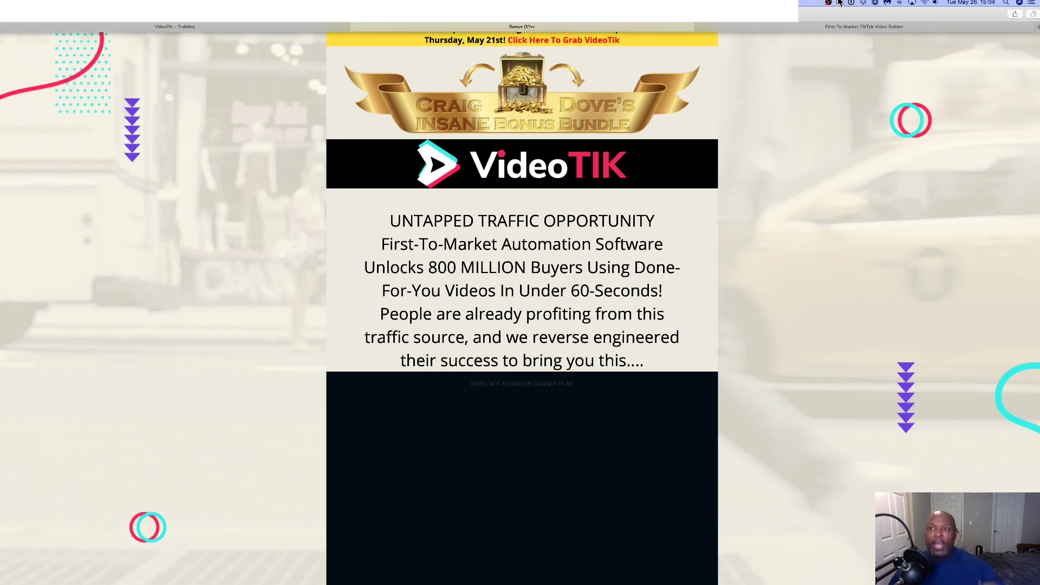